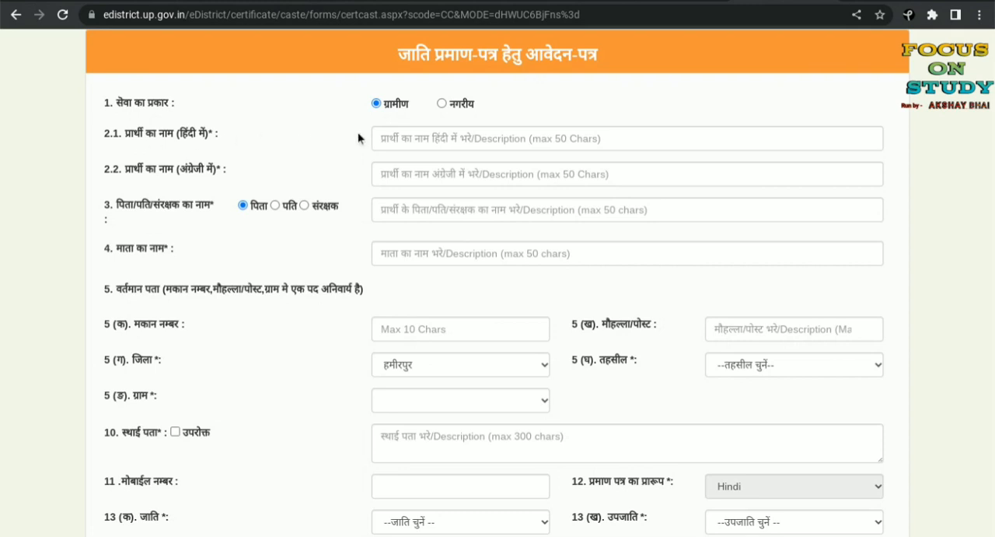
Step: Go through the empty applicant name, father's name, mother's name, house number and locality fields of the caste certificate form
{"action": "left_click", "coordinate": [383, 138]}
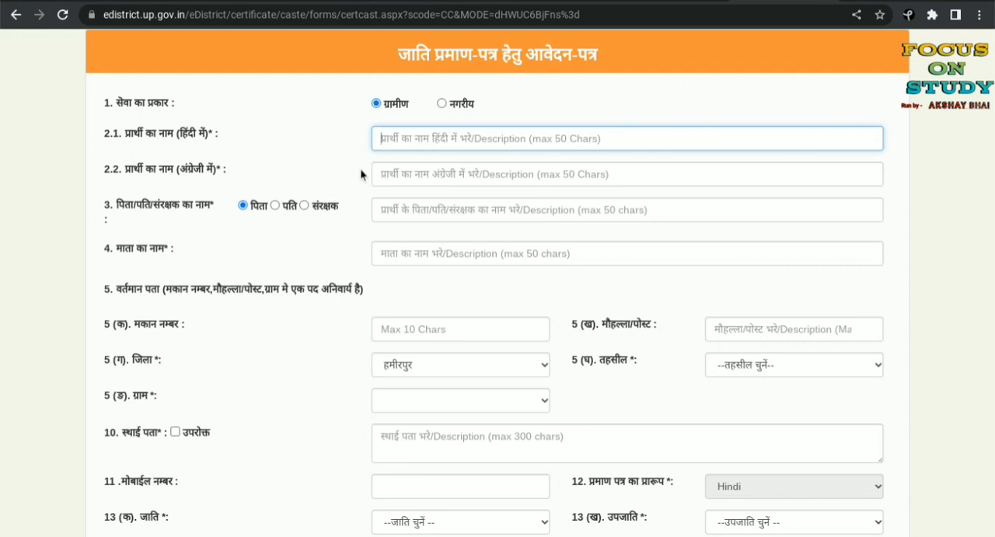
{"action": "left_click", "coordinate": [383, 174]}
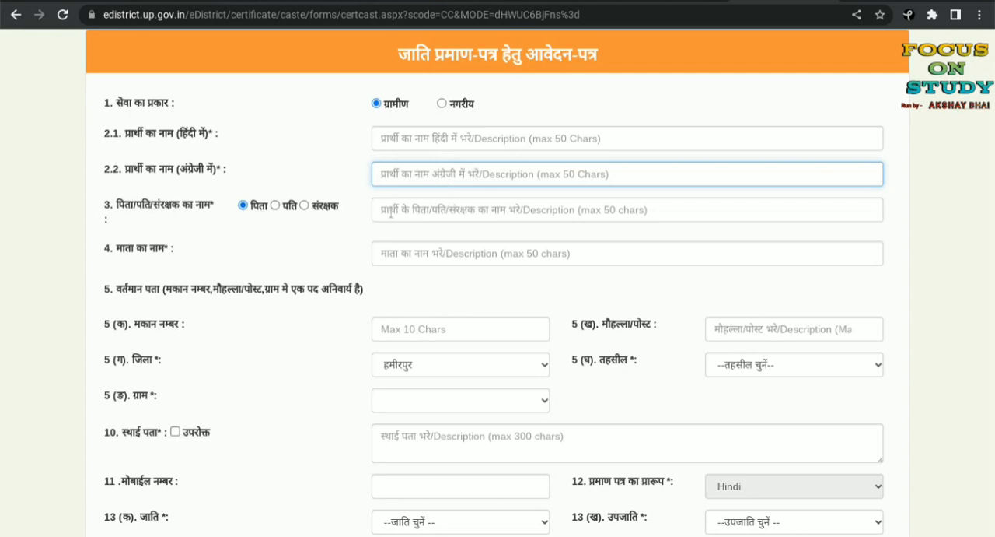
{"action": "left_click", "coordinate": [390, 213]}
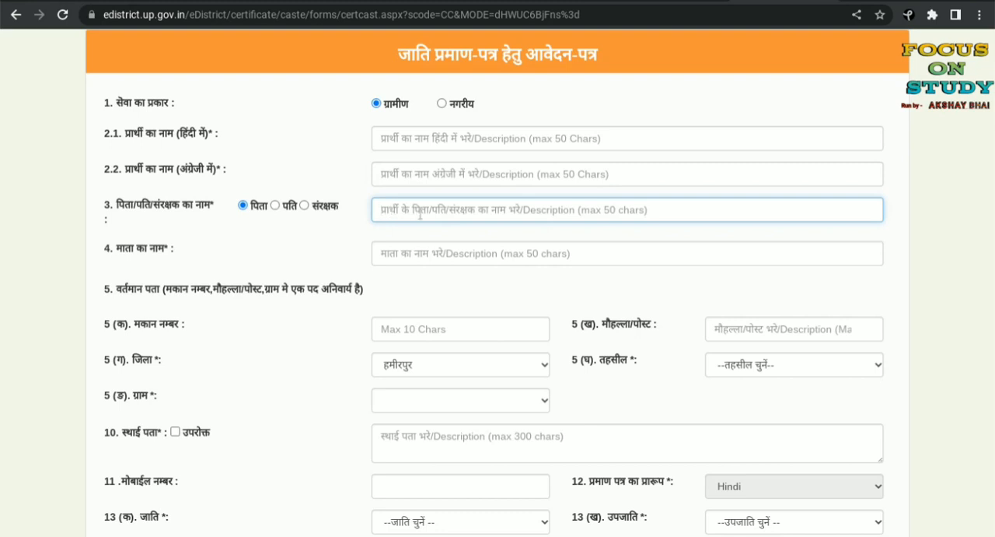
{"action": "left_click", "coordinate": [405, 247]}
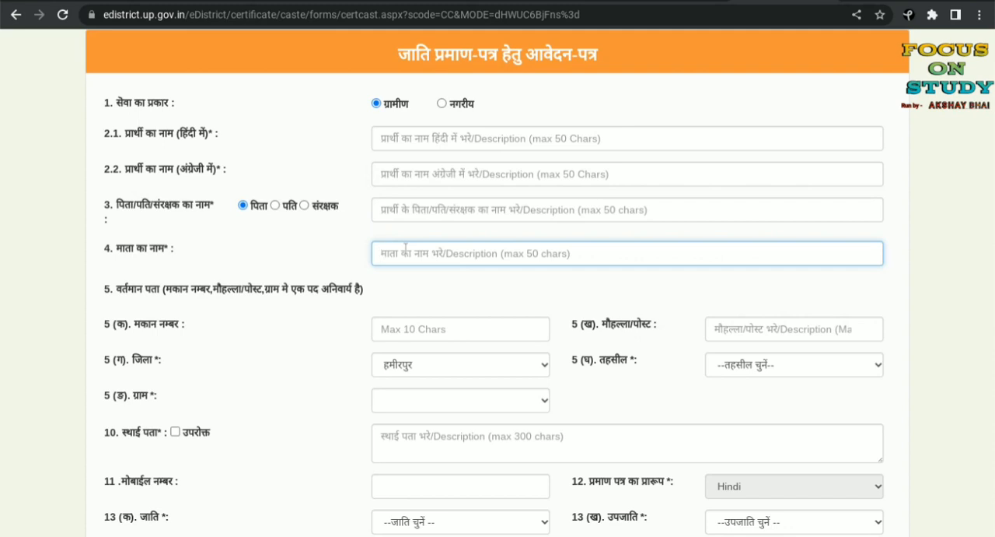
{"action": "scroll", "coordinate": [406, 248], "scroll_direction": "down", "scroll_amount": 1}
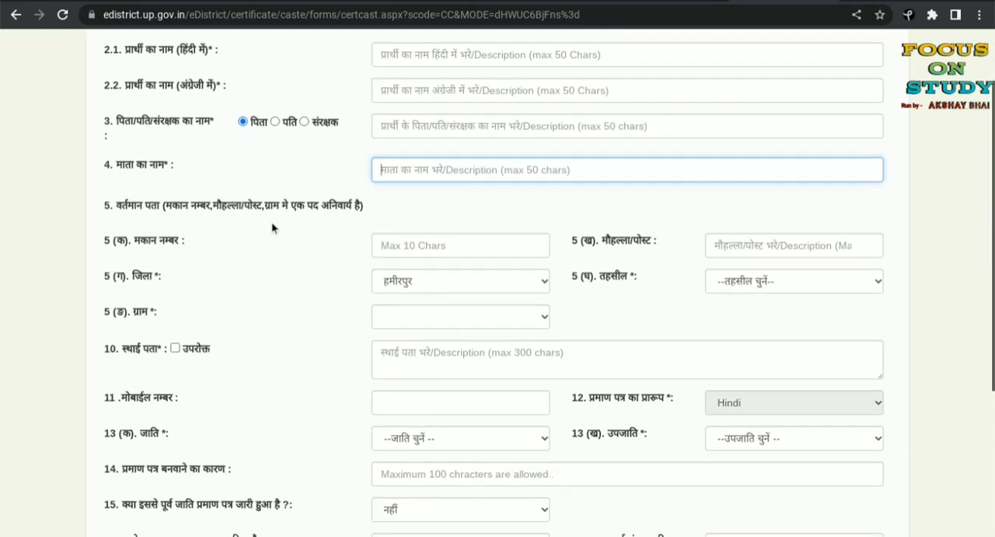
{"action": "left_click", "coordinate": [427, 242]}
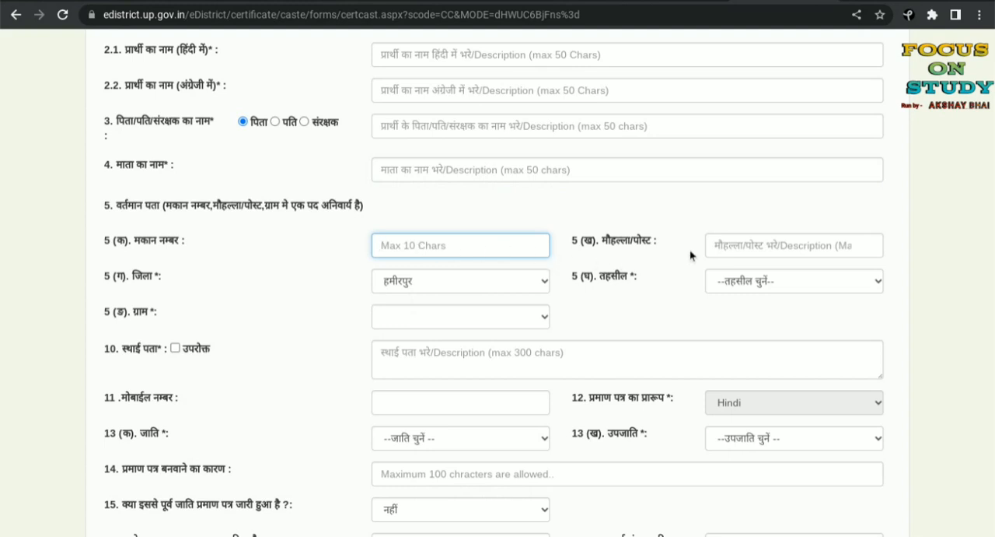
{"action": "left_click", "coordinate": [725, 245]}
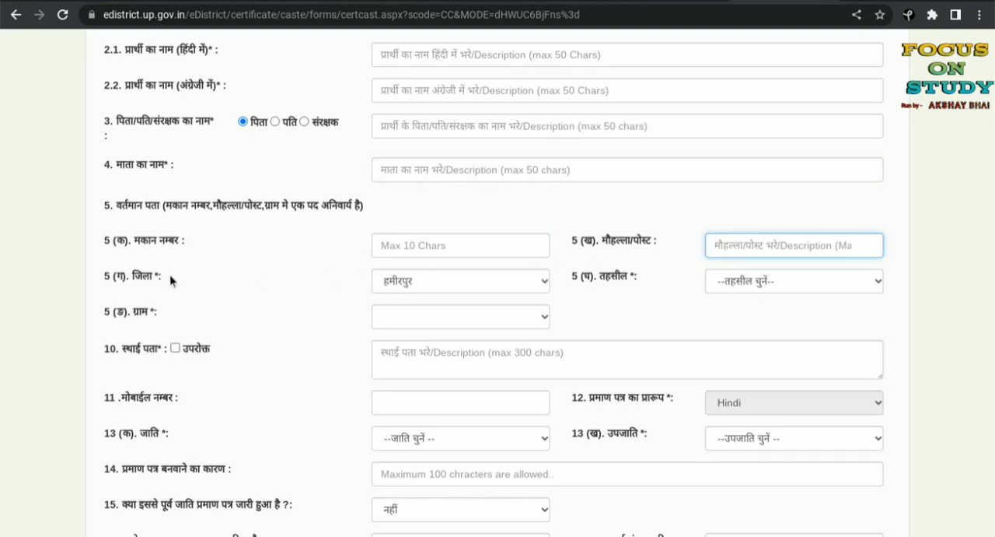
Step: Set the district (जिला) to हमीरपुर and the tehsil (तहसील) to राठ in the current address
{"action": "left_click", "coordinate": [461, 282]}
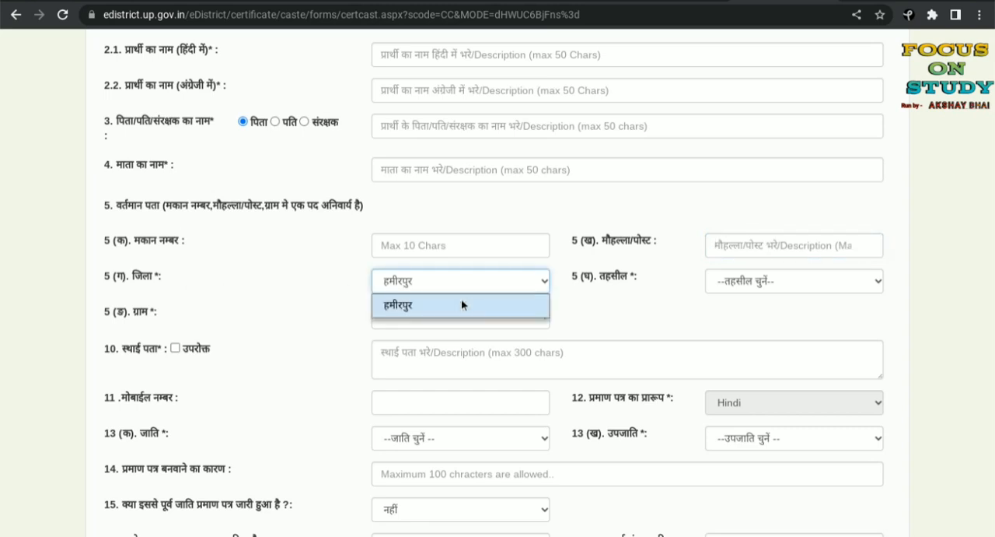
{"action": "left_click", "coordinate": [461, 304]}
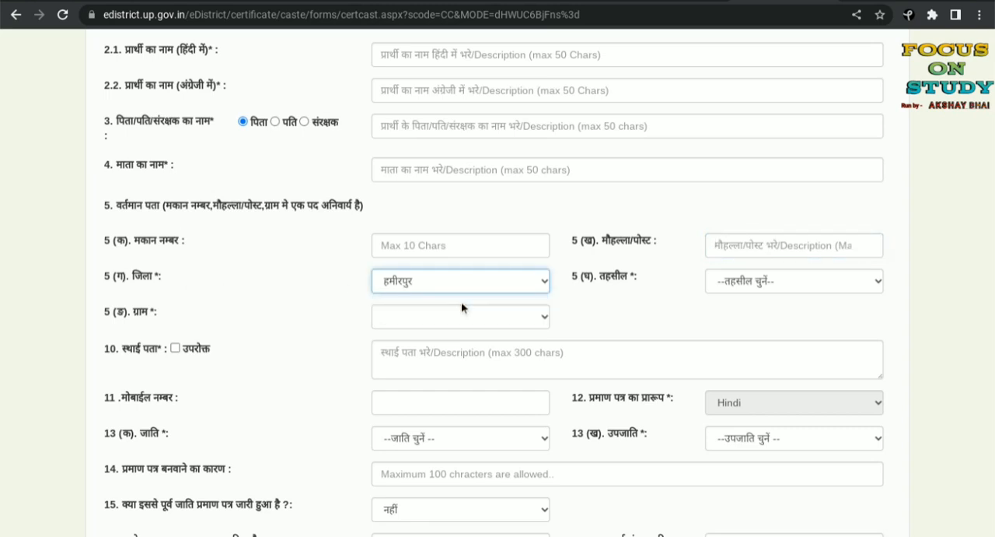
{"action": "left_click", "coordinate": [745, 284]}
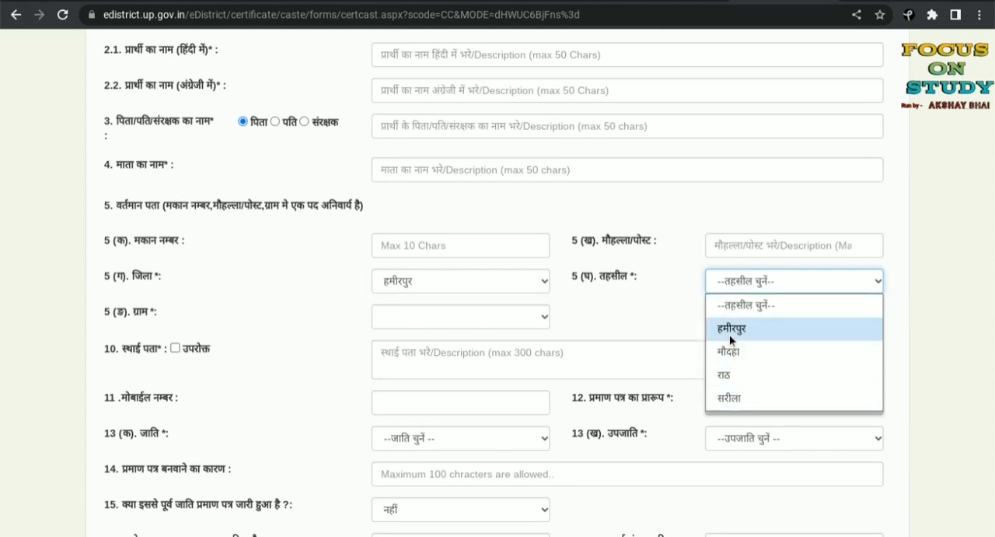
{"action": "left_click", "coordinate": [741, 375]}
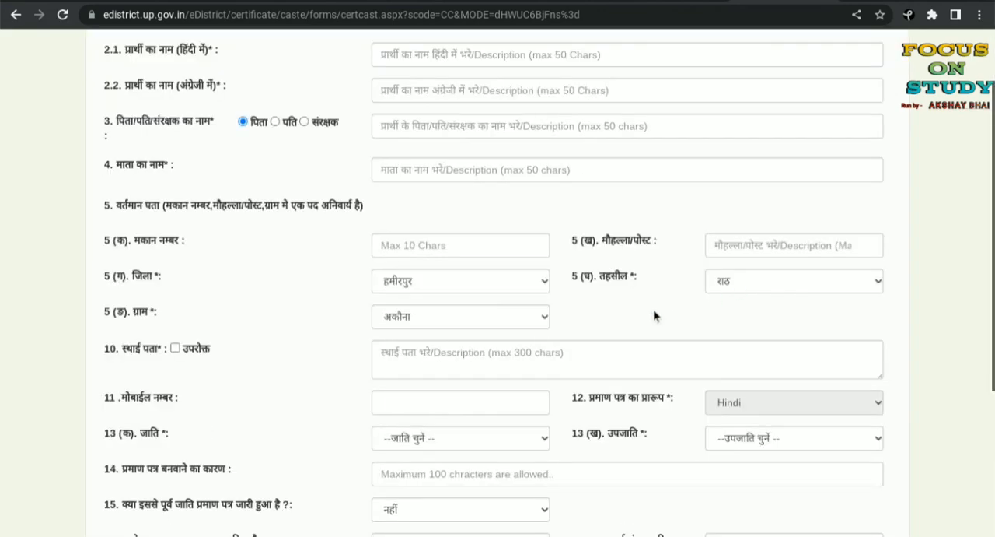
Step: Choose स्यावरी as the village (ग्राम) in the current address
{"action": "scroll", "coordinate": [240, 274], "scroll_direction": "down", "scroll_amount": 1}
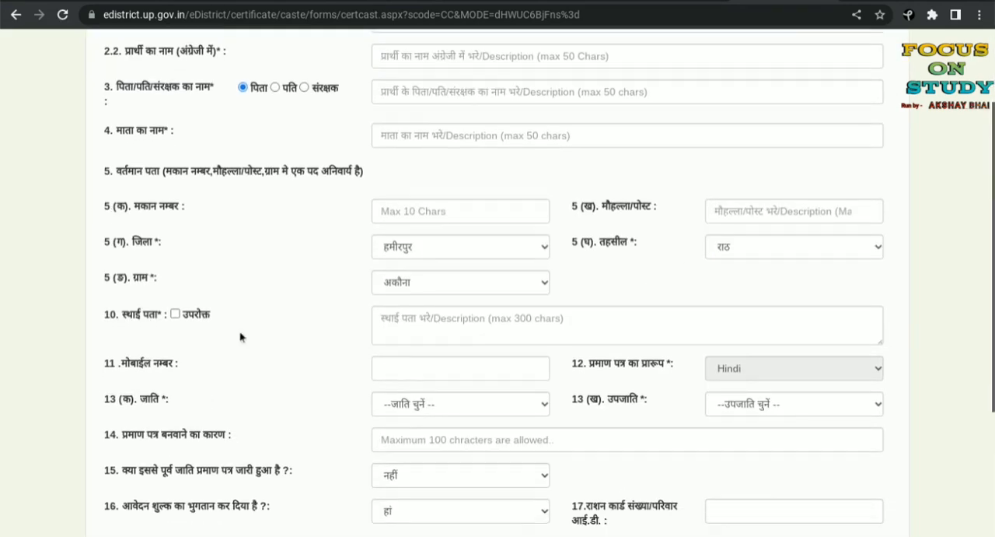
{"action": "left_click", "coordinate": [440, 282]}
{"action": "scroll", "coordinate": [440, 209], "scroll_direction": "down", "scroll_amount": 5}
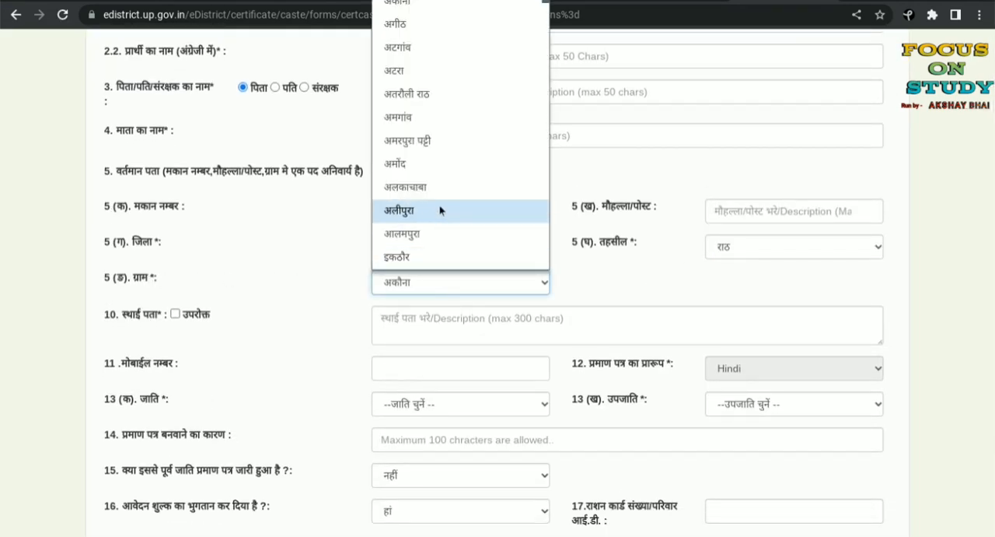
{"action": "scroll", "coordinate": [440, 206], "scroll_direction": "down", "scroll_amount": 5}
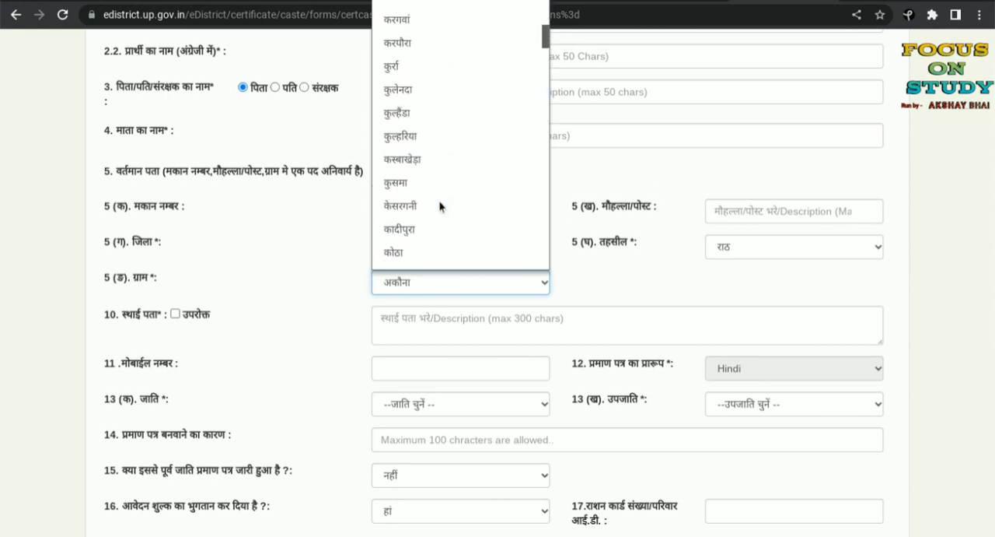
{"action": "scroll", "coordinate": [440, 206], "scroll_direction": "down", "scroll_amount": 6}
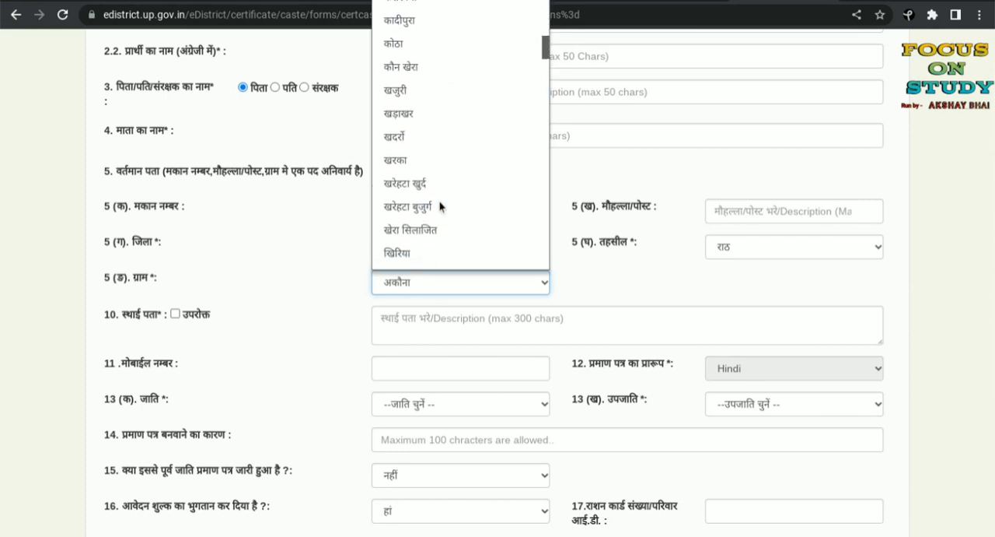
{"action": "scroll", "coordinate": [440, 207], "scroll_direction": "down", "scroll_amount": 10}
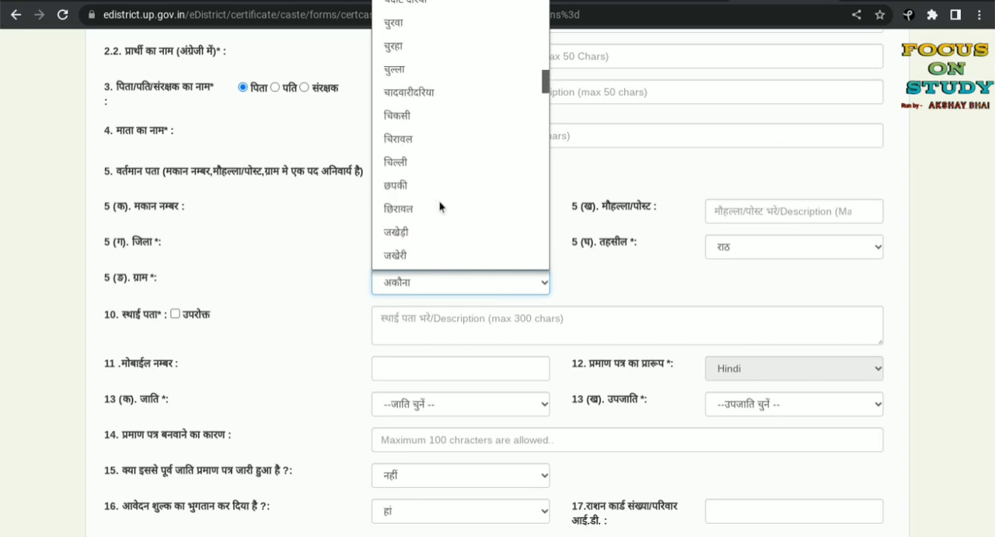
{"action": "scroll", "coordinate": [441, 206], "scroll_direction": "down", "scroll_amount": 10}
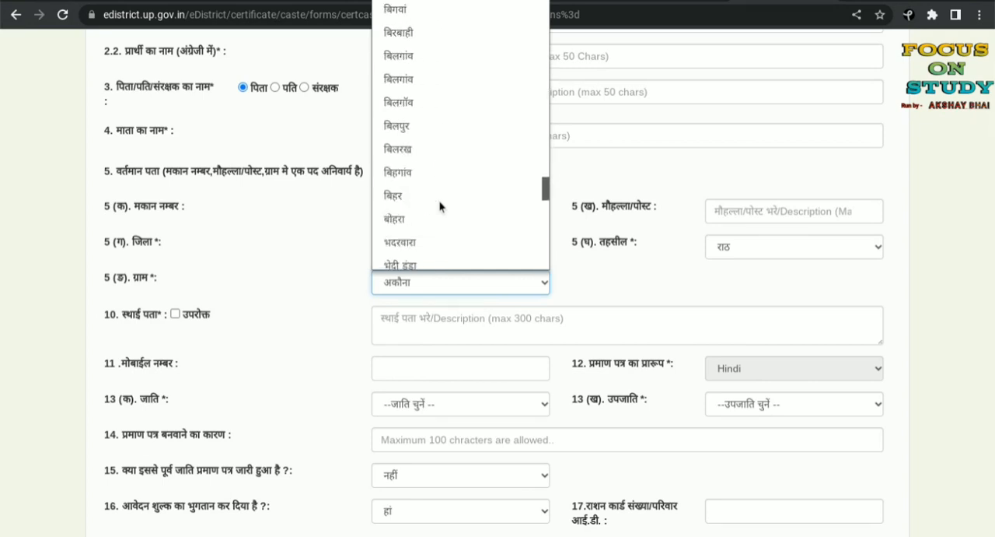
{"action": "scroll", "coordinate": [440, 206], "scroll_direction": "down", "scroll_amount": 10}
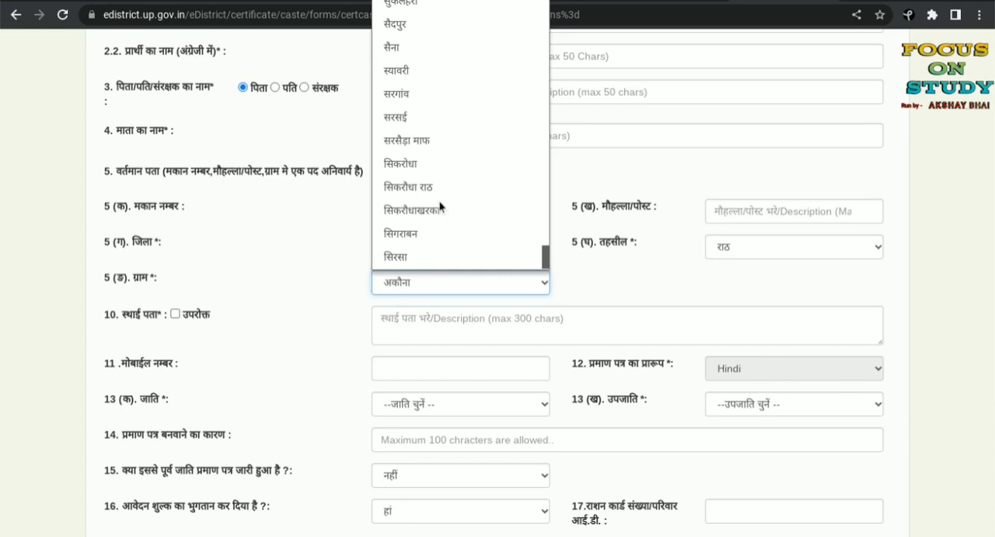
{"action": "scroll", "coordinate": [434, 102], "scroll_direction": "up", "scroll_amount": 1}
{"action": "left_click", "coordinate": [435, 91]}
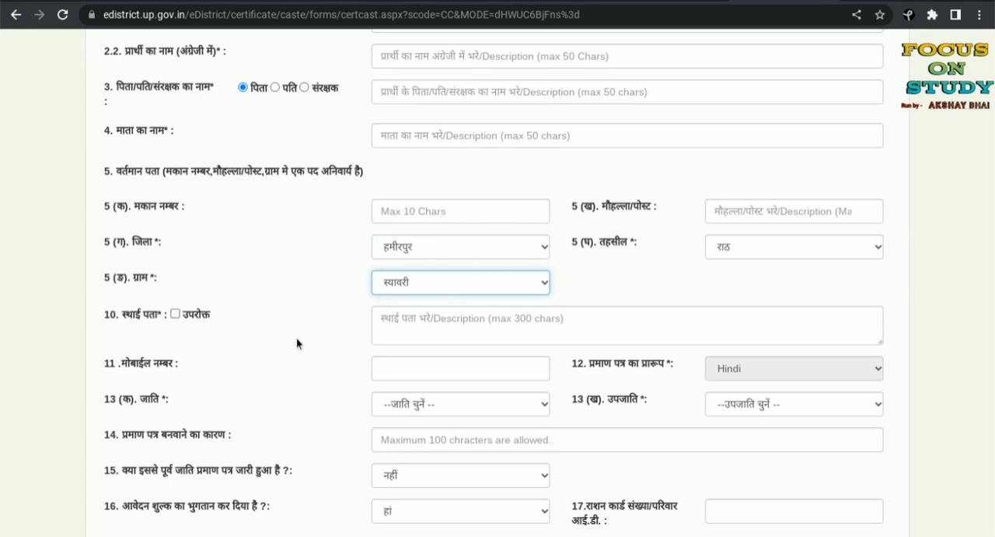
Step: Mark the permanent address (स्थाई पता) as the same as the current one with the उपरोक्त option
{"action": "left_click", "coordinate": [175, 314]}
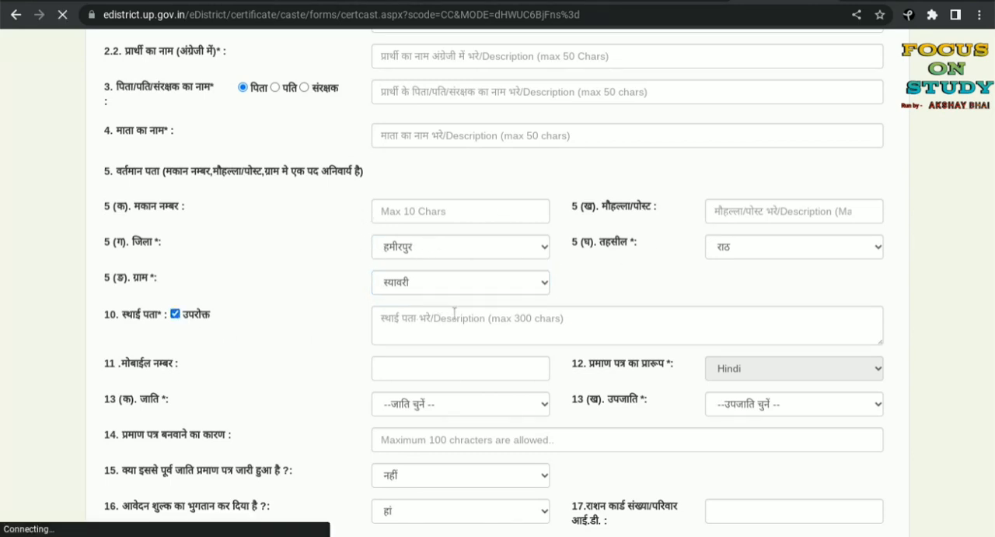
{"action": "scroll", "coordinate": [456, 311], "scroll_direction": "down", "scroll_amount": 3}
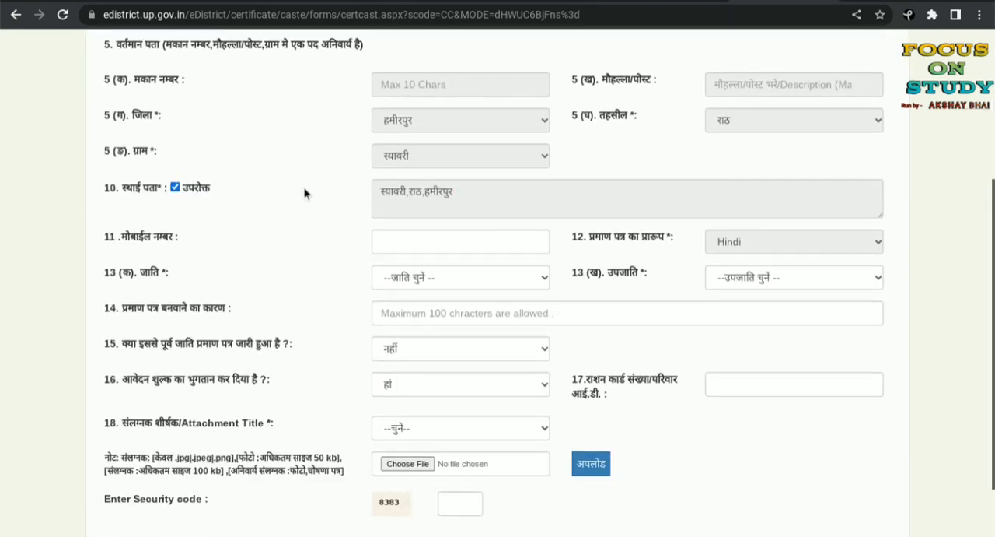
{"action": "left_click", "coordinate": [174, 188]}
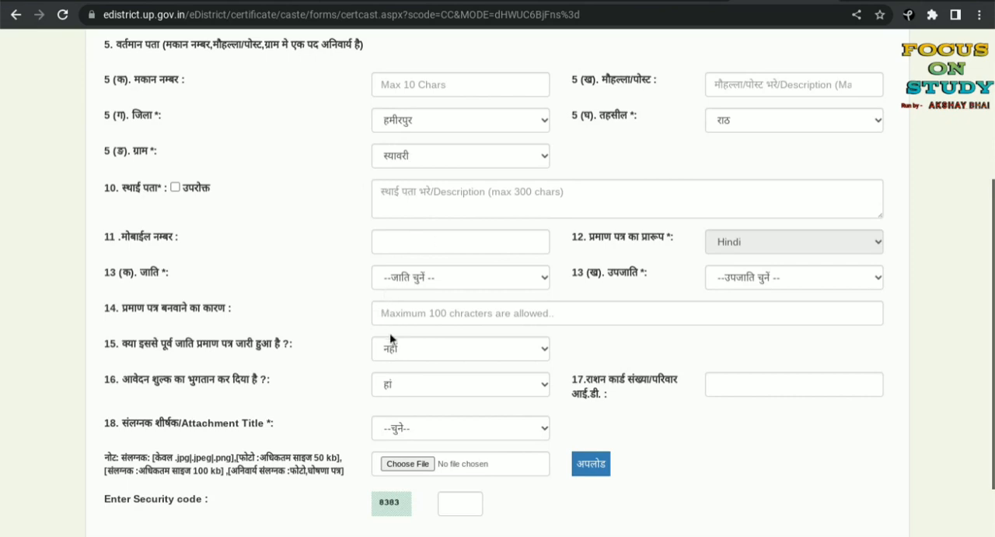
{"action": "left_click", "coordinate": [174, 186]}
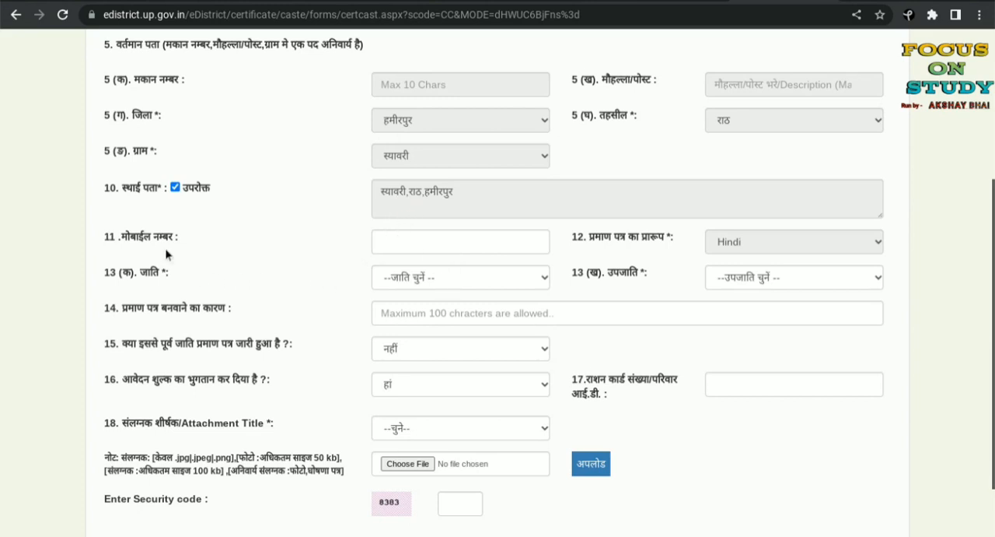
{"action": "left_click", "coordinate": [408, 245]}
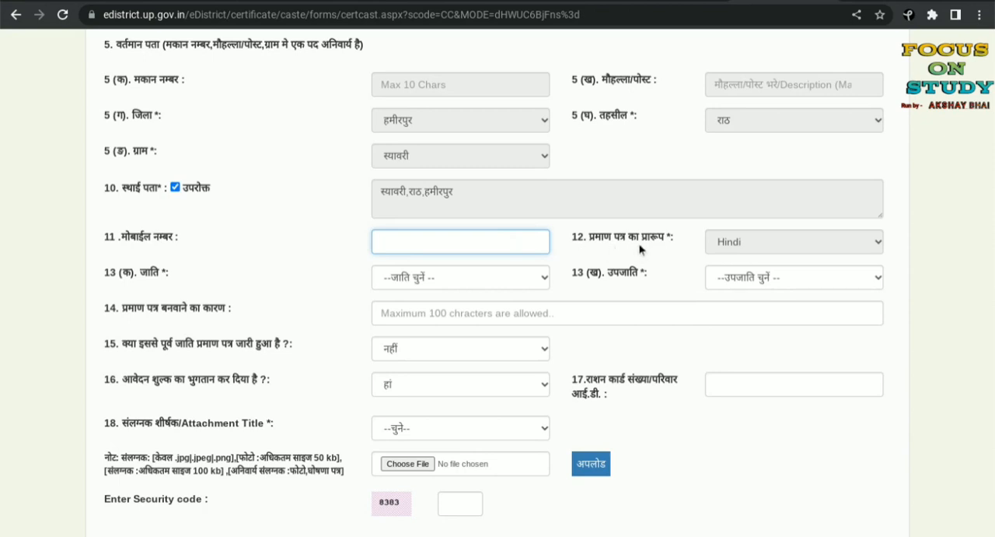
{"action": "left_click", "coordinate": [757, 246]}
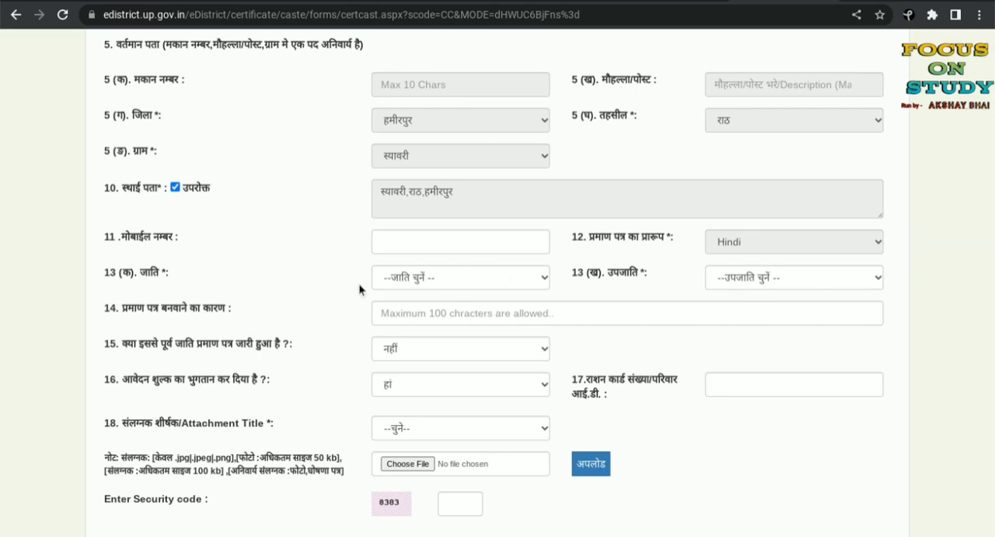
Step: Set the caste category (जाति) to पिछड़ी and the sub-caste (उपजाति) to गड़ेरिया
{"action": "left_click", "coordinate": [420, 280]}
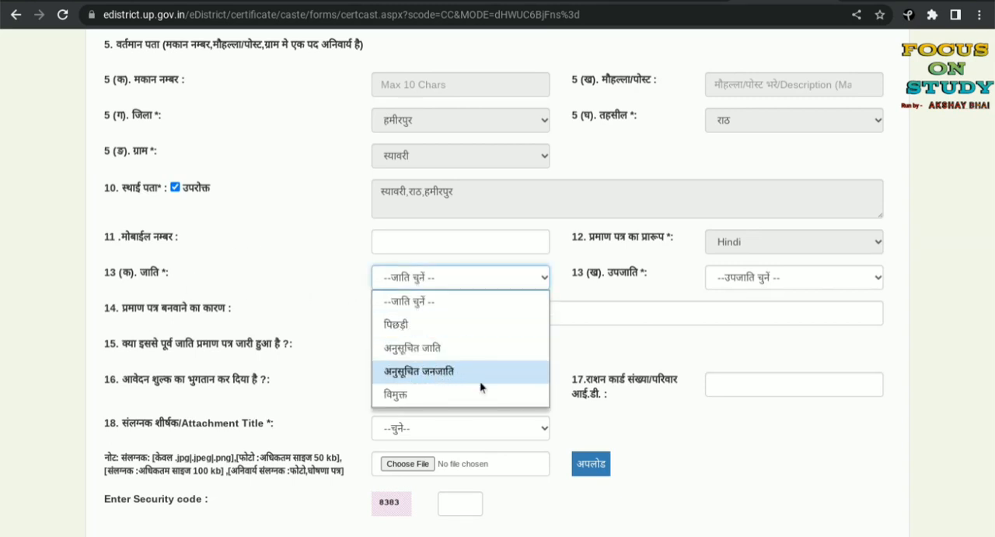
{"action": "left_click", "coordinate": [455, 324]}
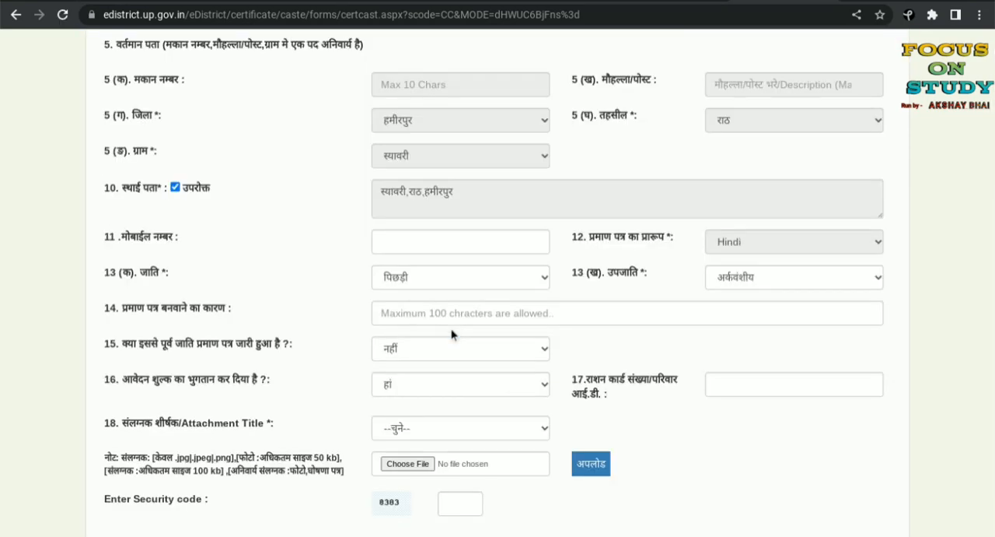
{"action": "left_click", "coordinate": [734, 283]}
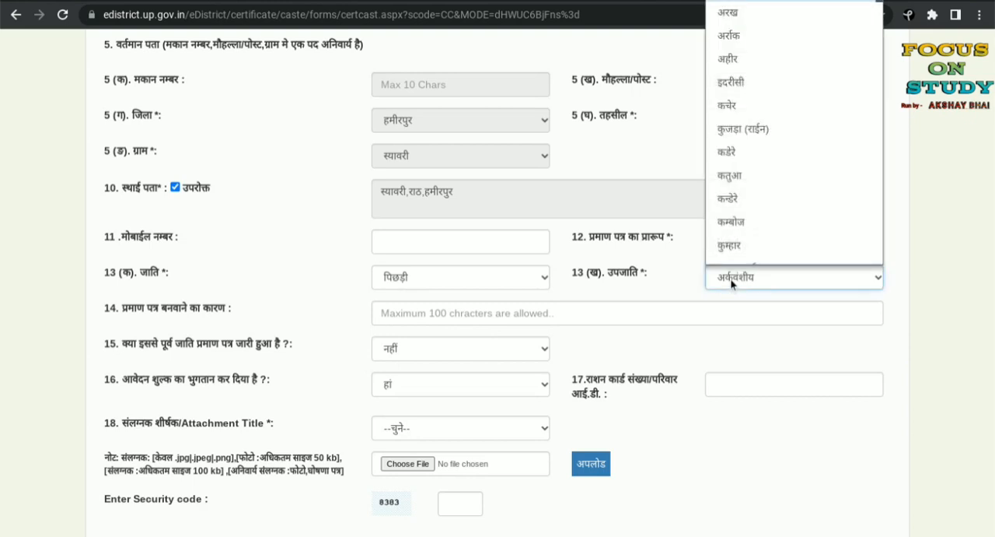
{"action": "scroll", "coordinate": [755, 109], "scroll_direction": "down", "scroll_amount": 5}
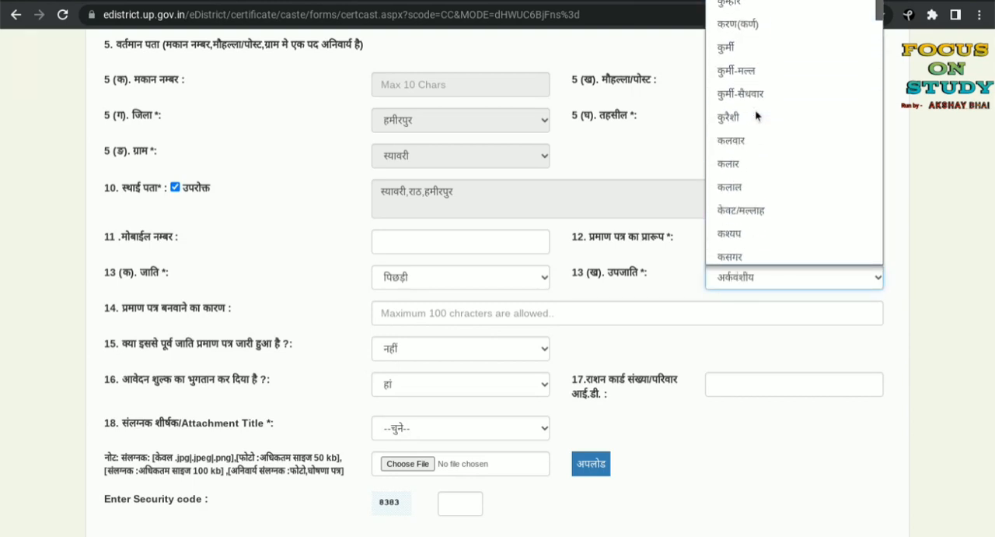
{"action": "scroll", "coordinate": [755, 113], "scroll_direction": "down", "scroll_amount": 4}
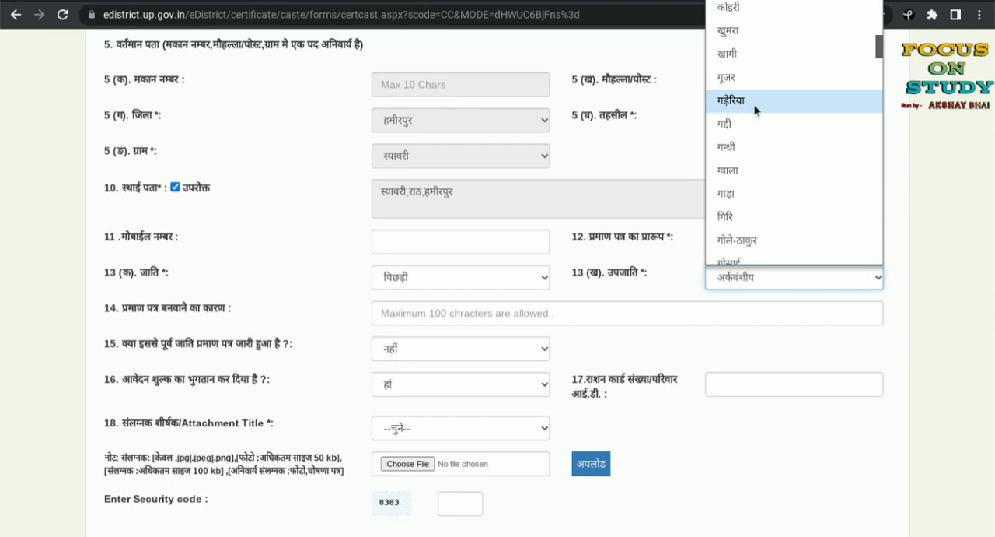
{"action": "left_click", "coordinate": [764, 100]}
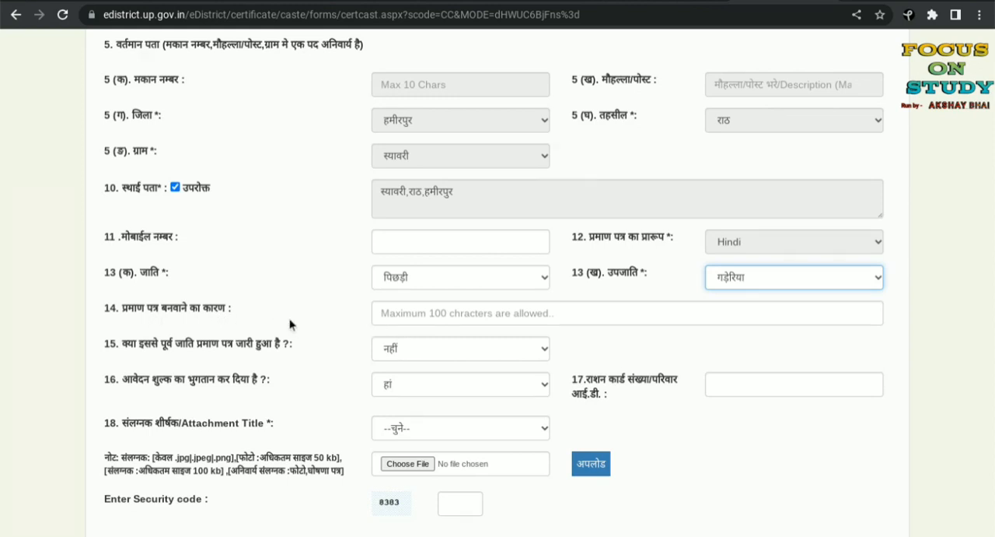
Step: Switch the keyboard input method to Hindi for filling in the certificate reason (प्रमाण पत्र बनवाने का कारण)
{"action": "left_click", "coordinate": [440, 319]}
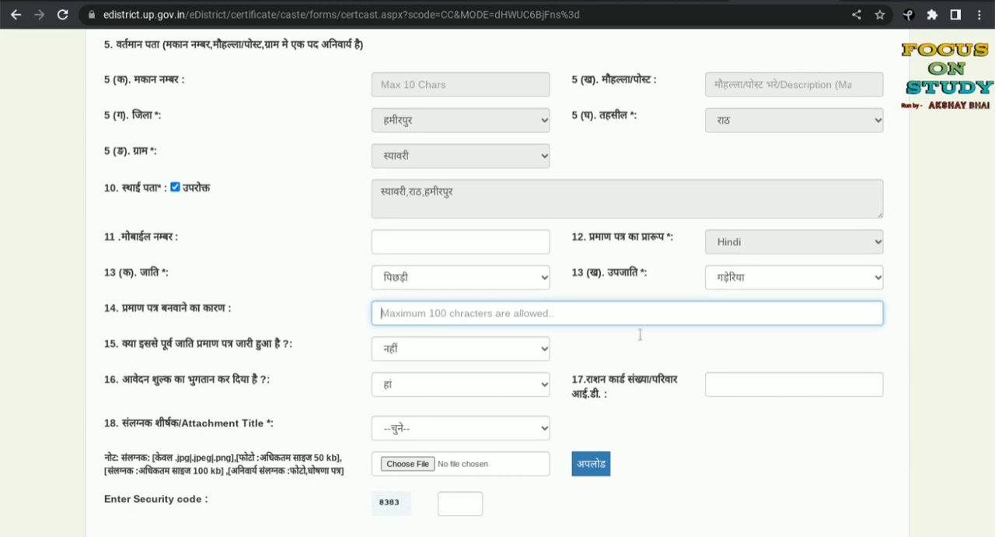
{"action": "left_click", "coordinate": [945, 519]}
{"action": "left_click", "coordinate": [864, 388]}
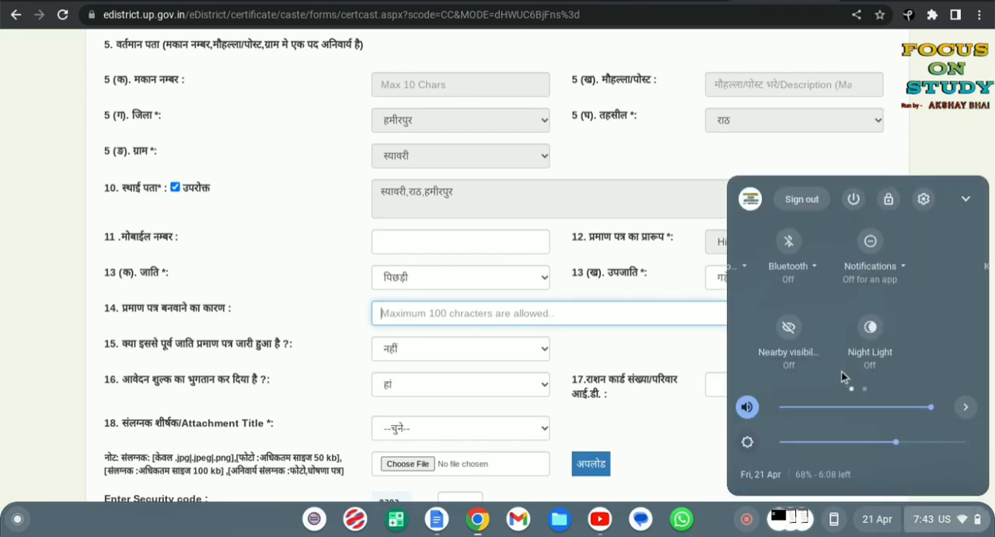
{"action": "left_click", "coordinate": [784, 244]}
{"action": "left_click", "coordinate": [780, 294]}
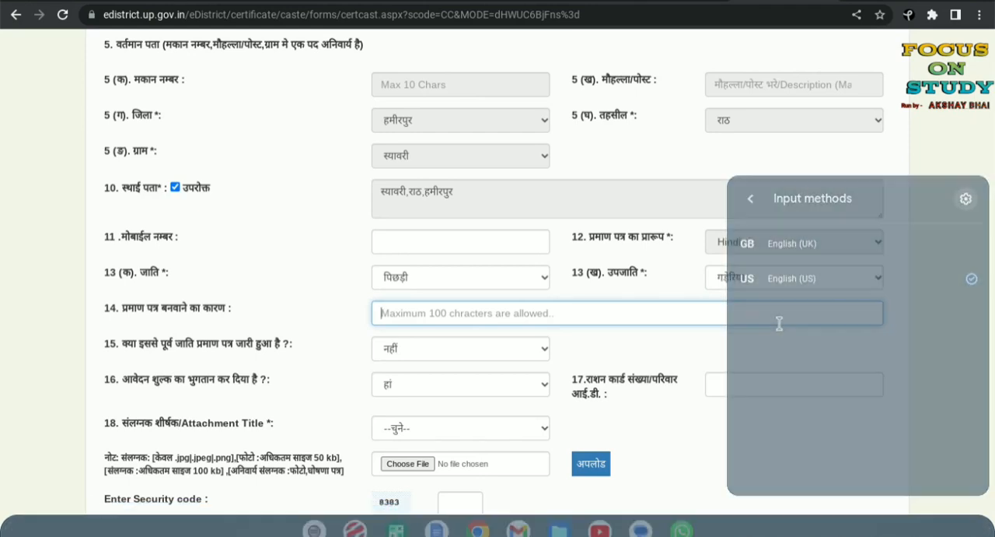
{"action": "type", "text": "a"}
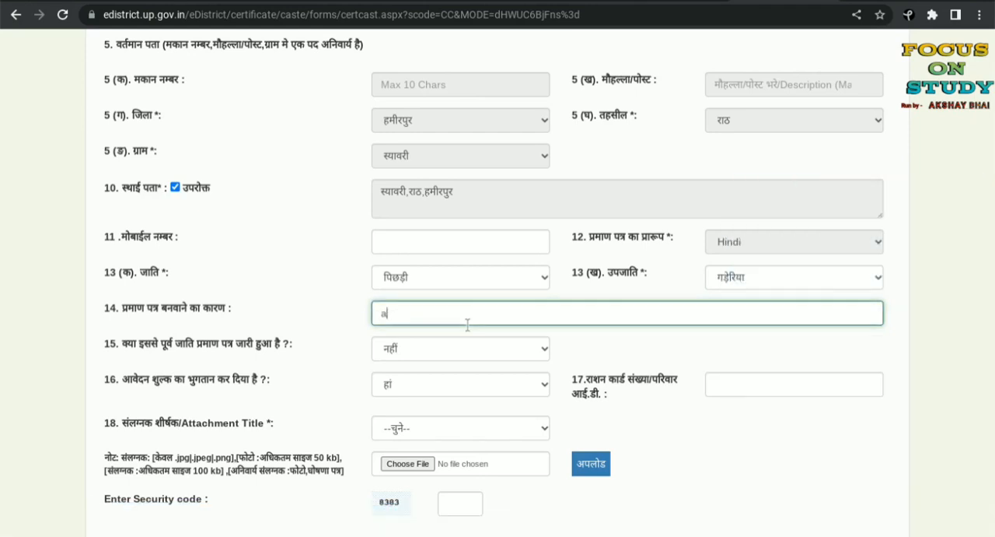
{"action": "type", "text": "avas"}
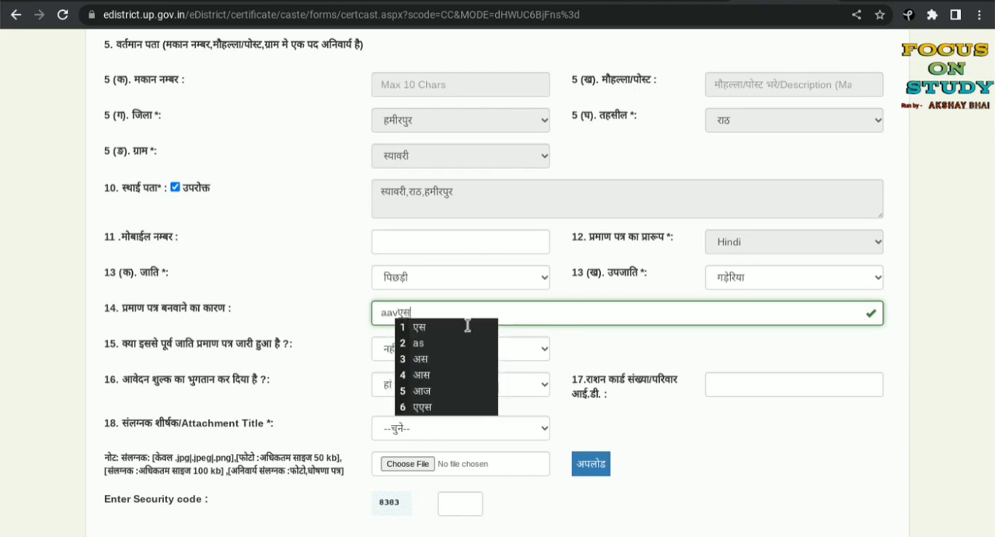
{"action": "type", "text": "hyak"}
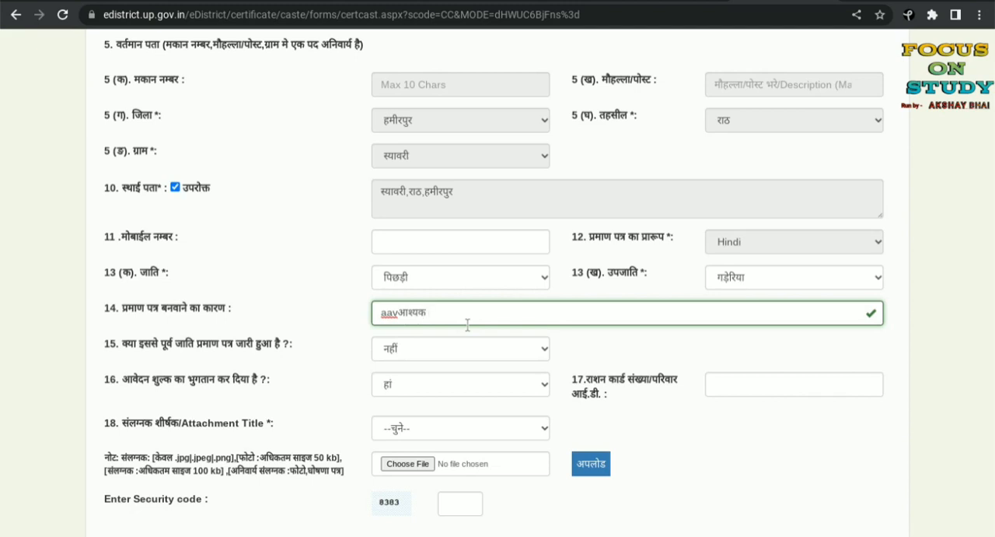
{"action": "key", "text": "BackSpace"}
{"action": "key", "text": "BackSpace"}
{"action": "key", "text": "BackSpace"}
{"action": "key", "text": "BackSpace"}
{"action": "key", "text": "BackSpace"}
{"action": "key", "text": "BackSpace"}
{"action": "key", "text": "BackSpace"}
{"action": "key", "text": "BackSpace"}
{"action": "key", "text": "BackSpace"}
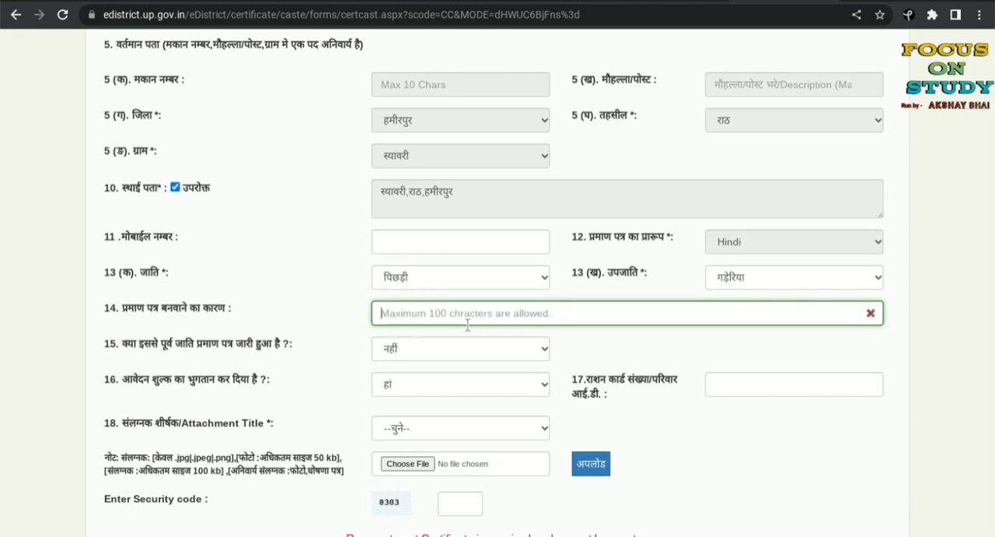
Step: Enter आवश्यक कार्य हेतु as the reason for obtaining the certificate (प्रमाण पत्र बनवाने का कारण)
{"action": "type", "text": "aawashy"}
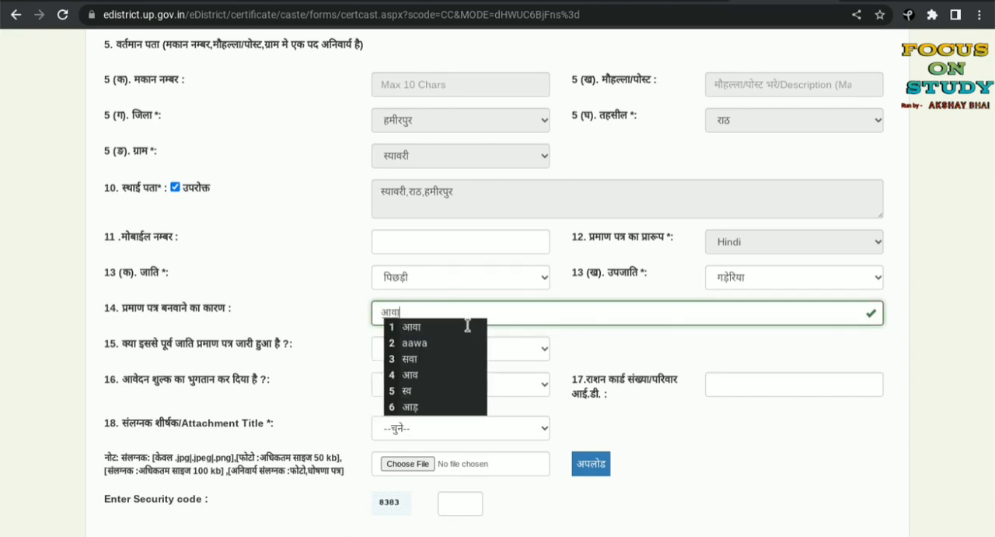
{"action": "type", "text": "ak "}
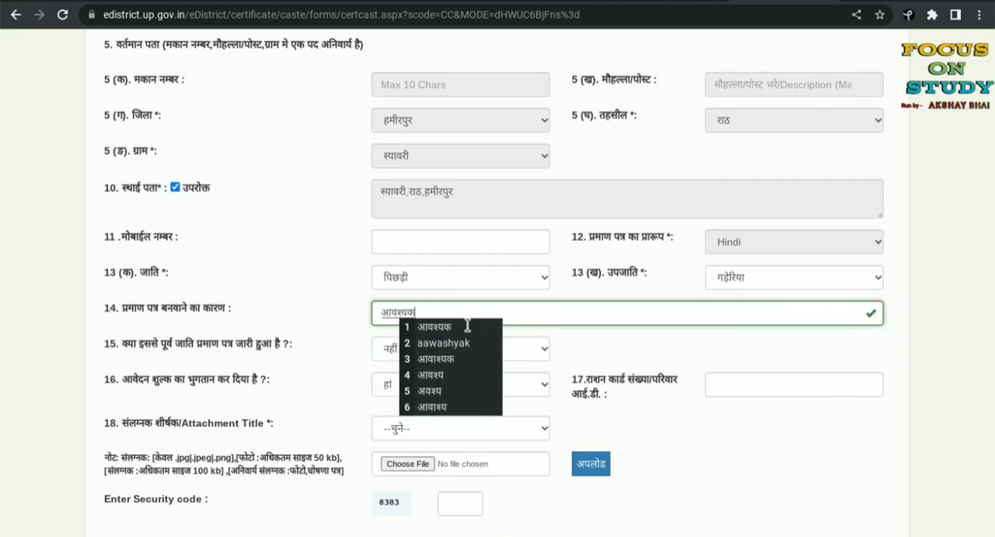
{"action": "type", "text": "karya "}
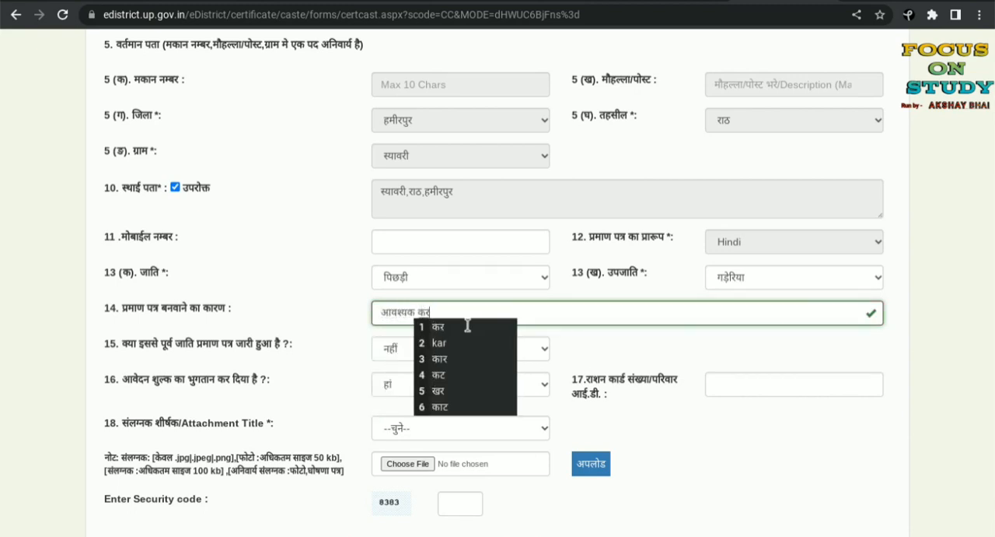
{"action": "type", "text": "hety"}
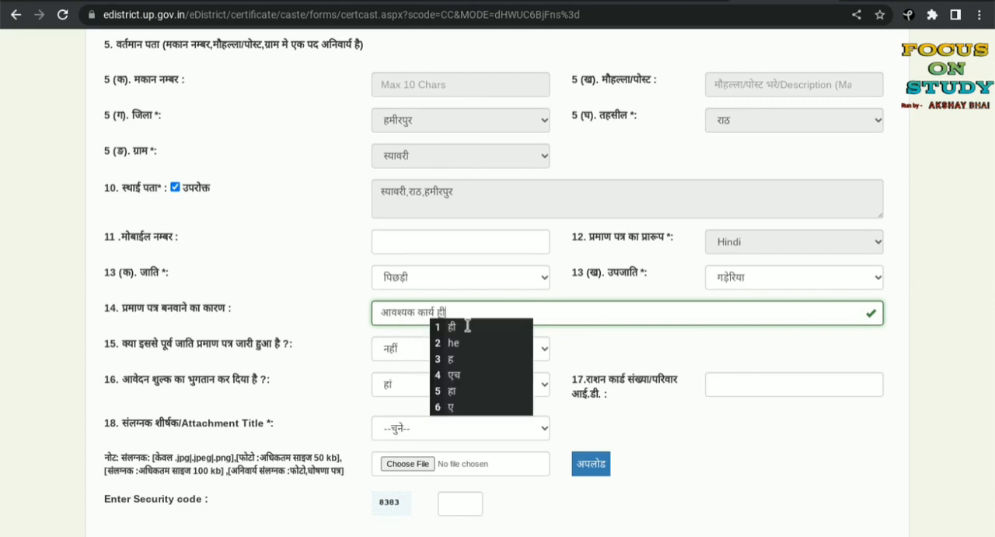
{"action": "key", "text": "BackSpace"}
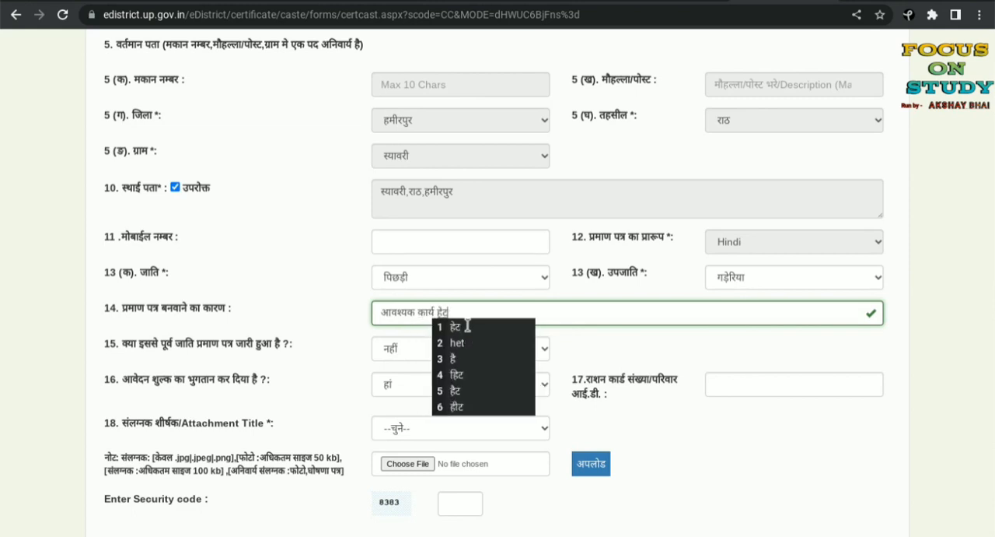
{"action": "type", "text": "u"}
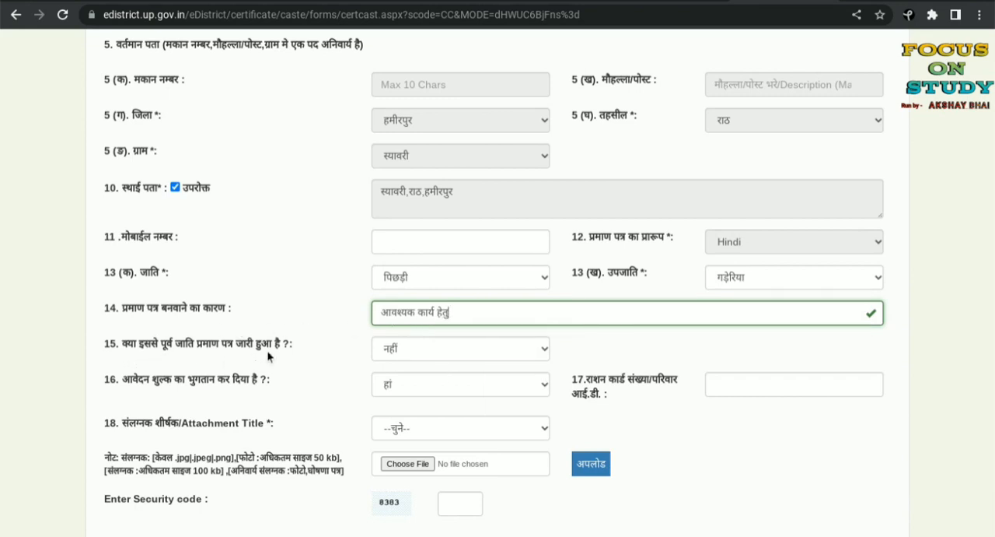
Step: Answer नहीं to whether a caste certificate was issued before, leaving the ration card number (राशन कार्ड संख्या) blank
{"action": "left_click", "coordinate": [433, 348]}
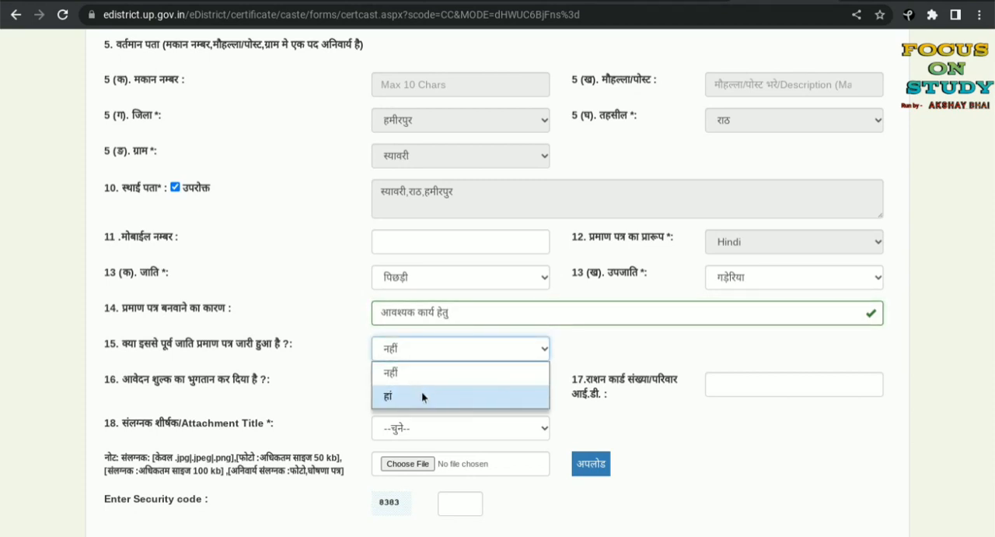
{"action": "left_click", "coordinate": [422, 370]}
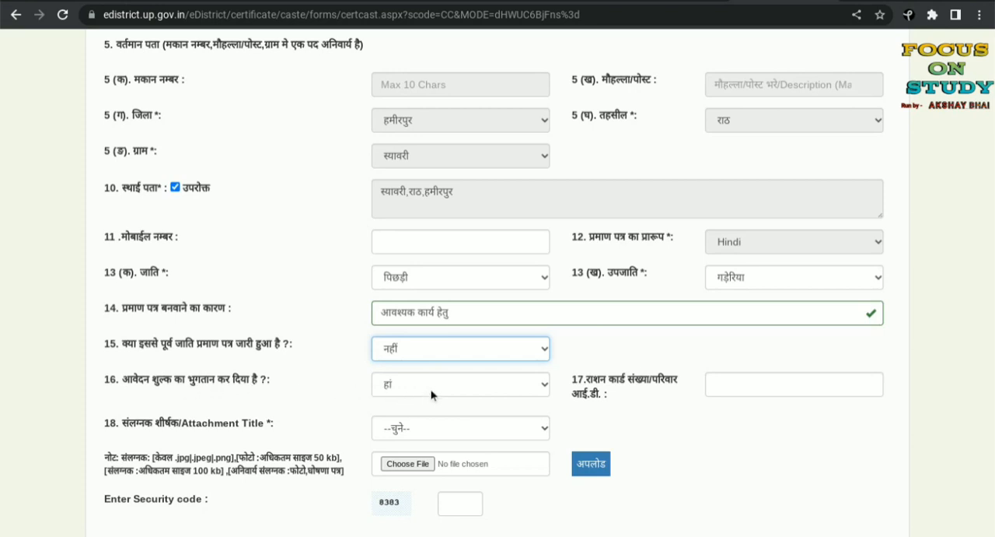
{"action": "left_click", "coordinate": [725, 386]}
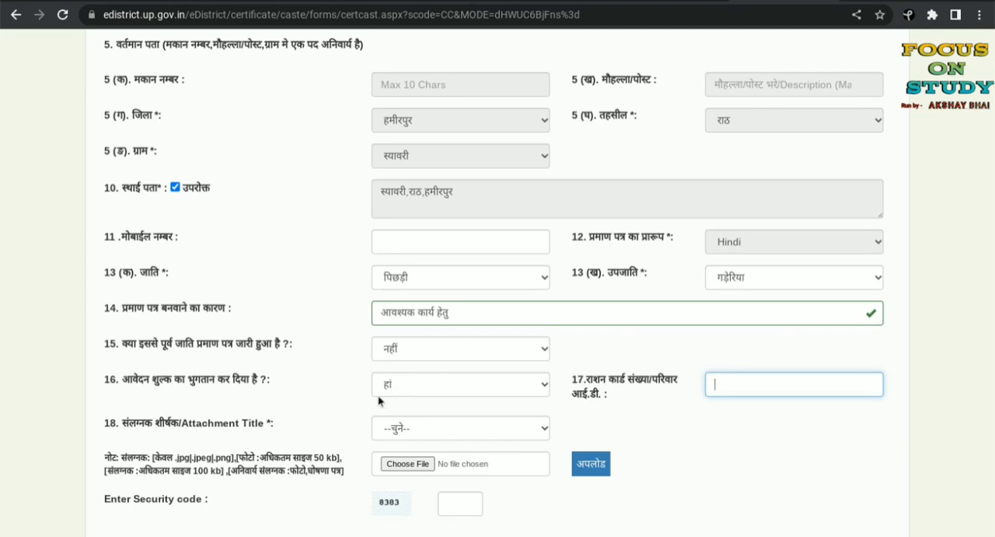
Step: Set the attachment title (संलग्नक शीर्षक) to फोटो and check the file selection for it without attaching anything
{"action": "scroll", "coordinate": [465, 420], "scroll_direction": "down", "scroll_amount": 2}
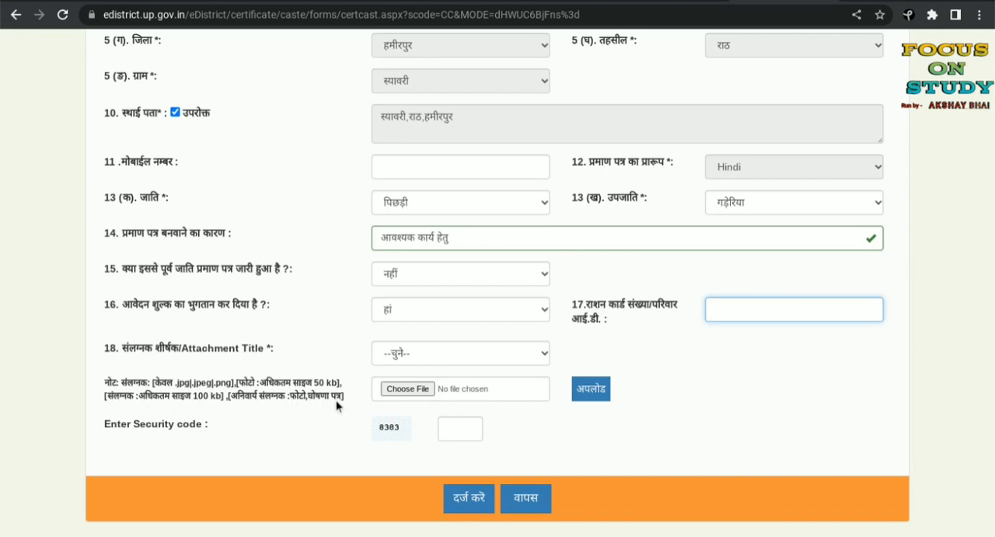
{"action": "left_click", "coordinate": [394, 351]}
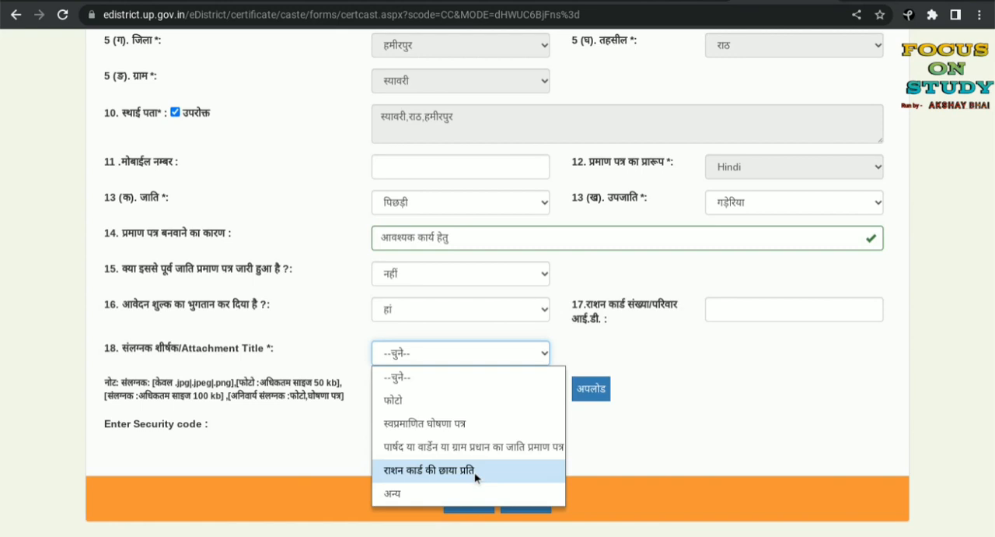
{"action": "left_click", "coordinate": [631, 359]}
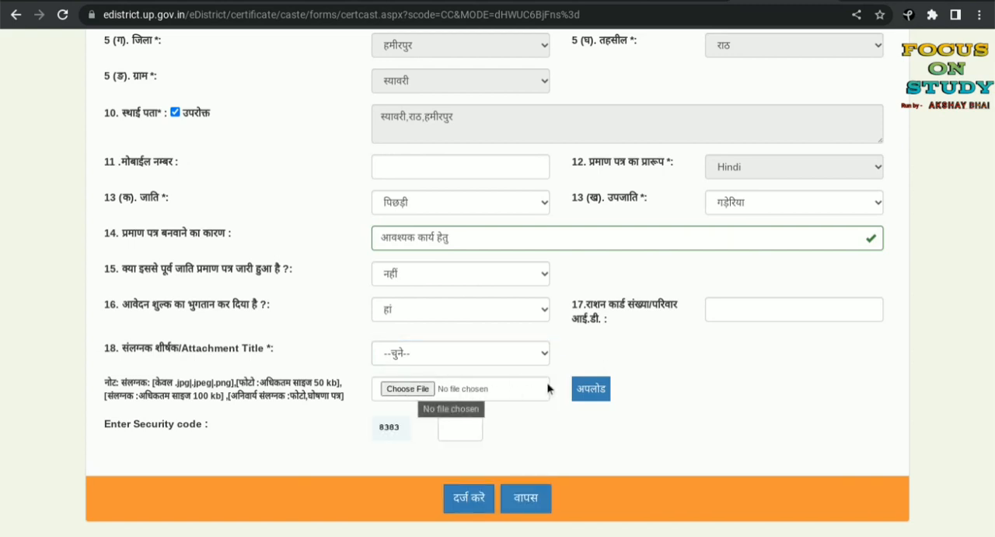
{"action": "left_click", "coordinate": [398, 354]}
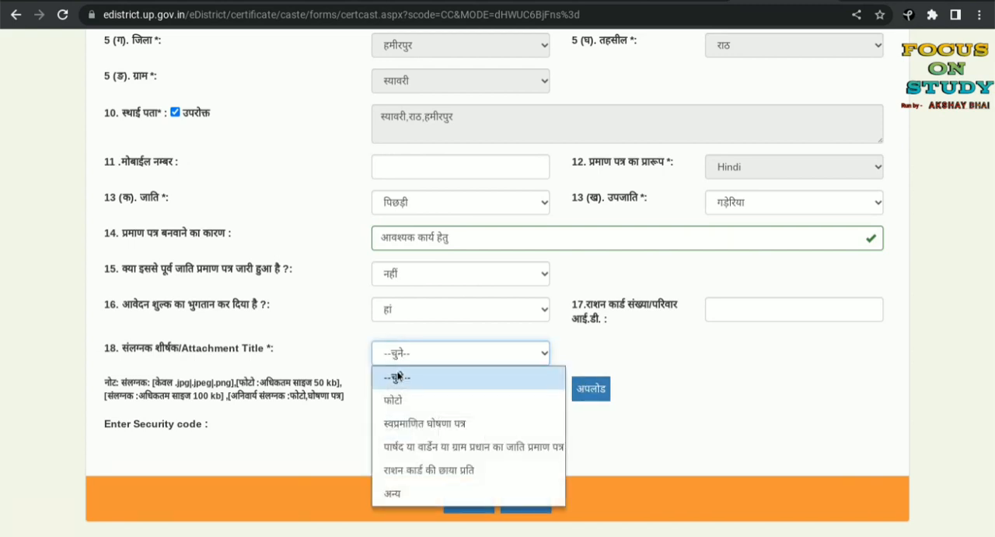
{"action": "left_click", "coordinate": [401, 399]}
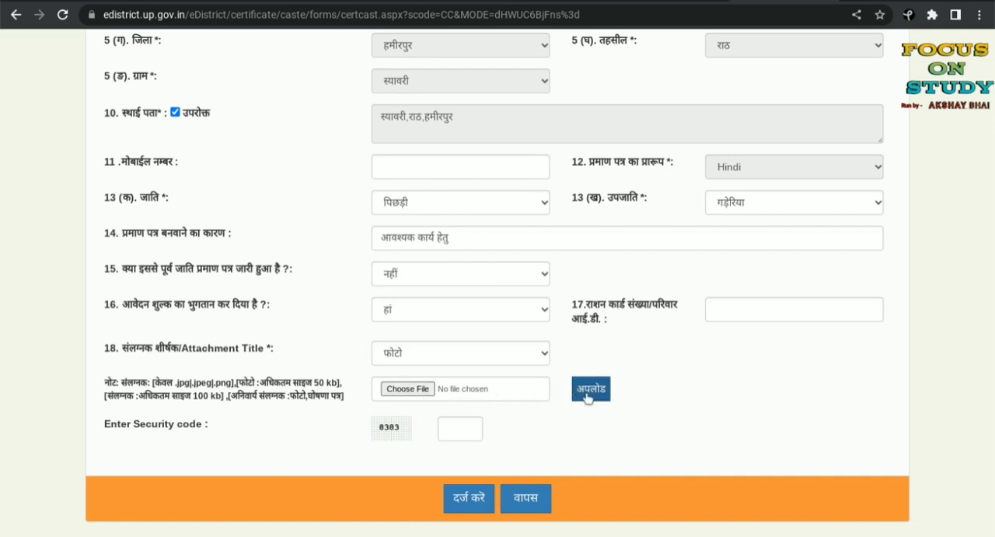
{"action": "left_click", "coordinate": [406, 388]}
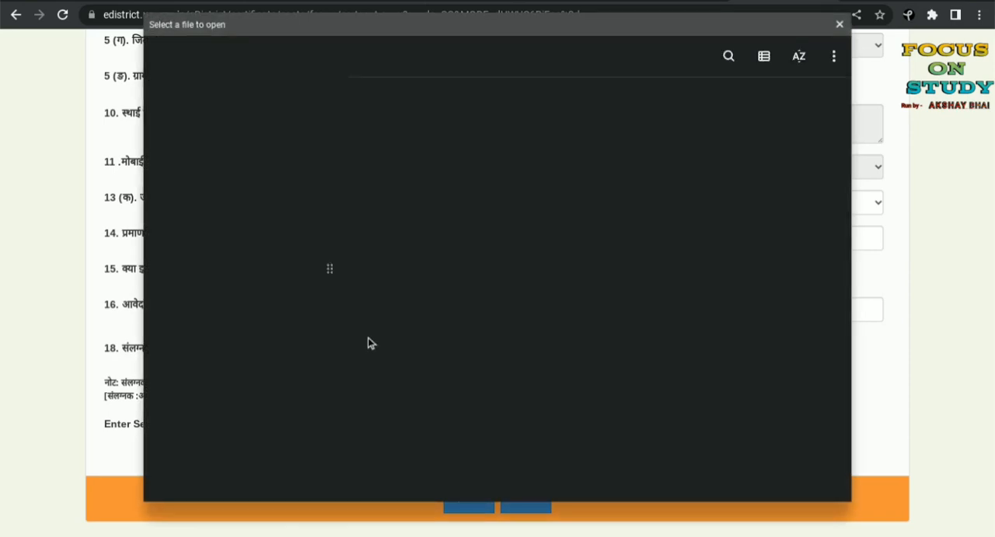
{"action": "left_click", "coordinate": [840, 24]}
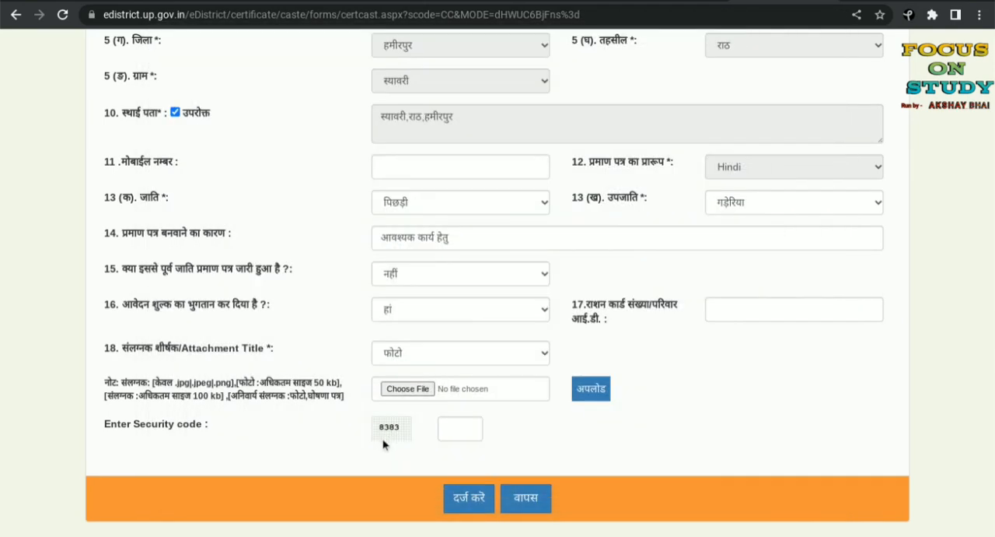
Step: Set the attachment title (संलग्नक शीर्षक) to स्वप्रमाणित घोषणा पत्र
{"action": "left_click", "coordinate": [406, 354]}
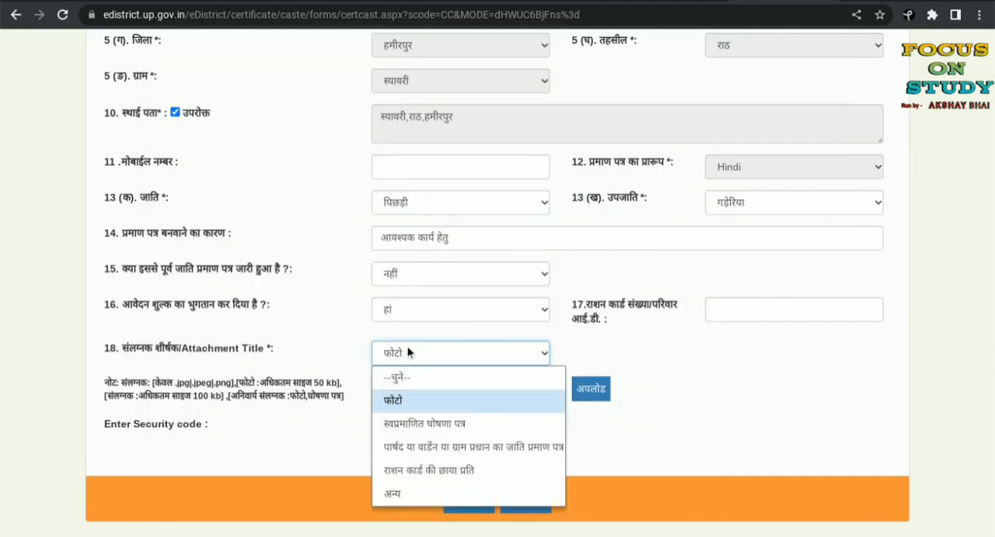
{"action": "left_click", "coordinate": [430, 424]}
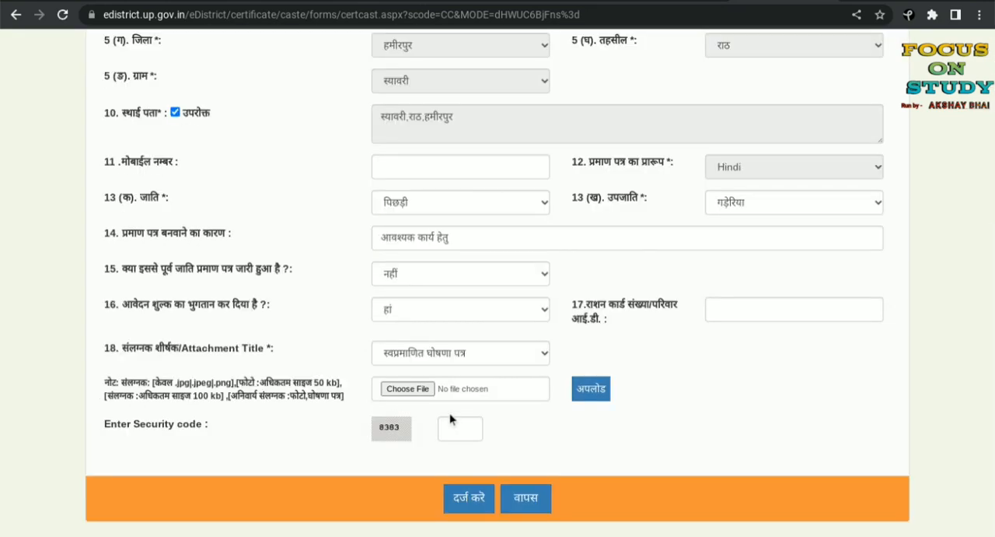
Step: Switch to the Files app, open the recent image IMG-20230420-WA0001.jpg, enlarge it to examine the self-attested declaration, and close it
{"action": "mouse_move", "coordinate": [560, 532]}
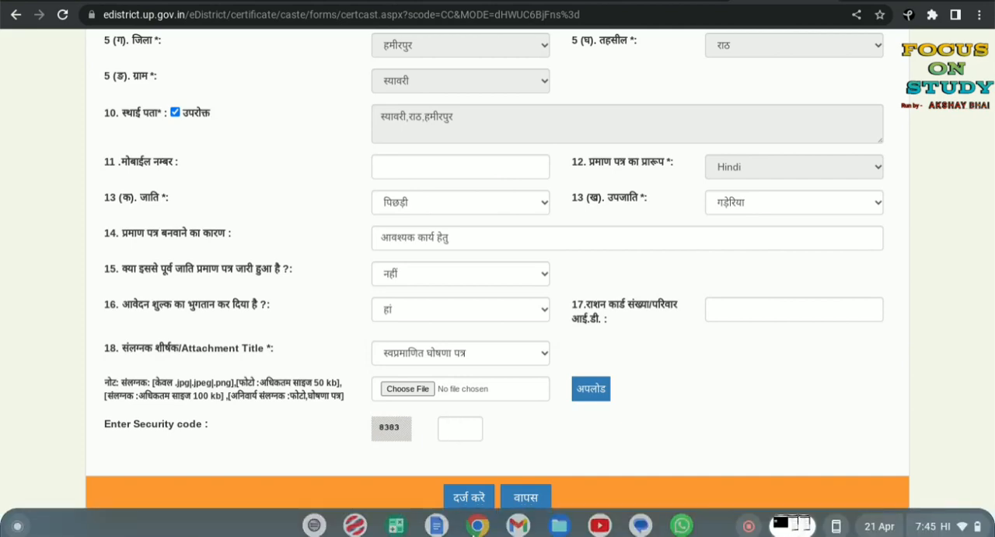
{"action": "left_click", "coordinate": [560, 518]}
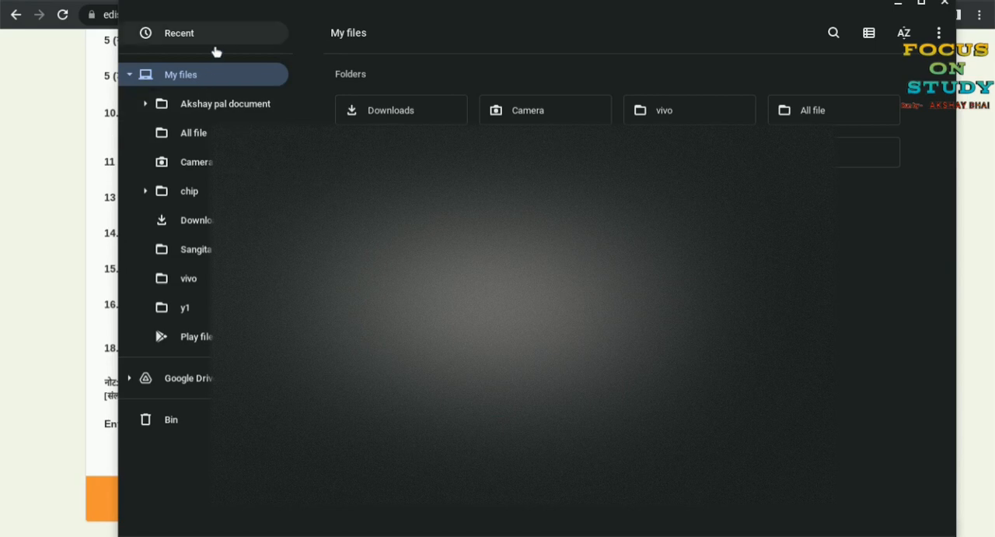
{"action": "left_click", "coordinate": [214, 37]}
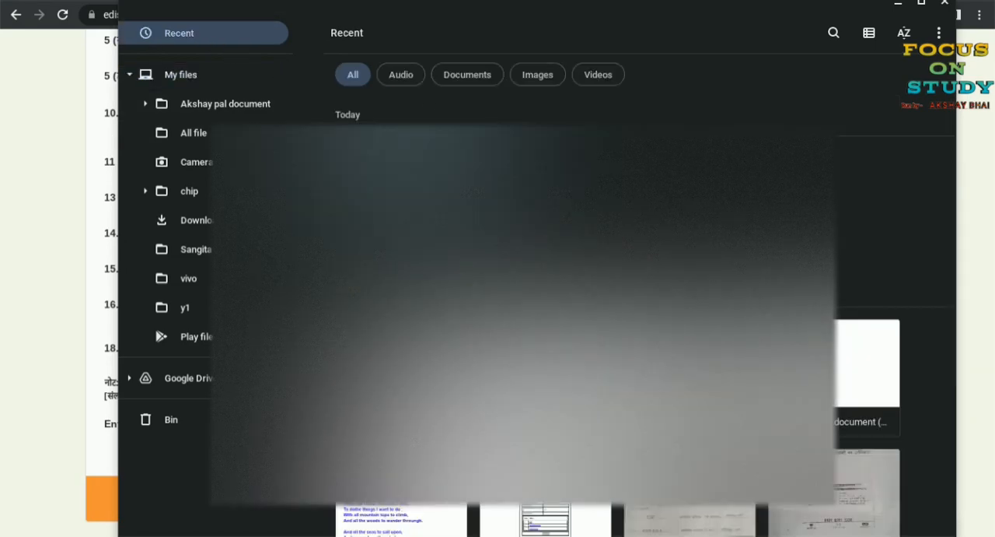
{"action": "scroll", "coordinate": [546, 451], "scroll_direction": "down", "scroll_amount": 1}
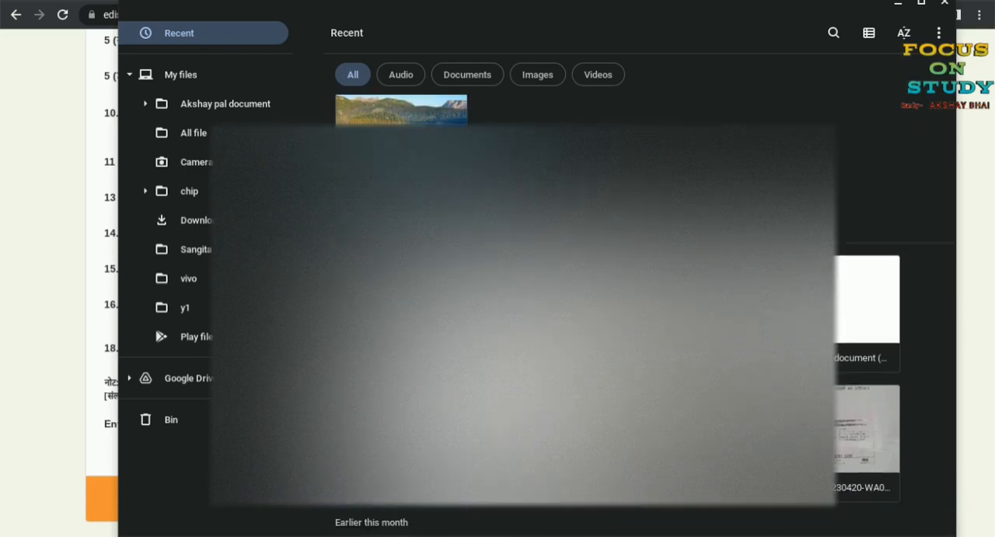
{"action": "double_click", "coordinate": [546, 436]}
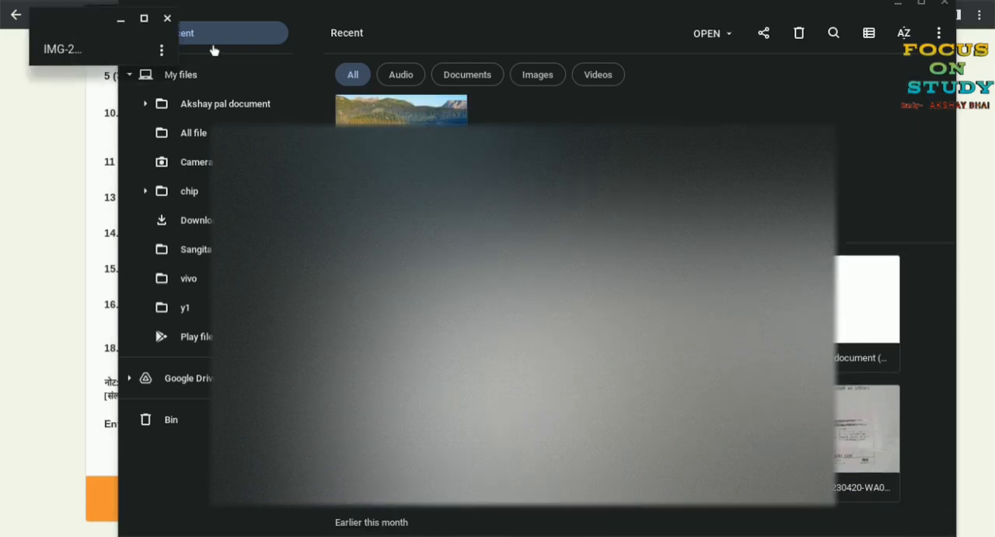
{"action": "left_click", "coordinate": [144, 18]}
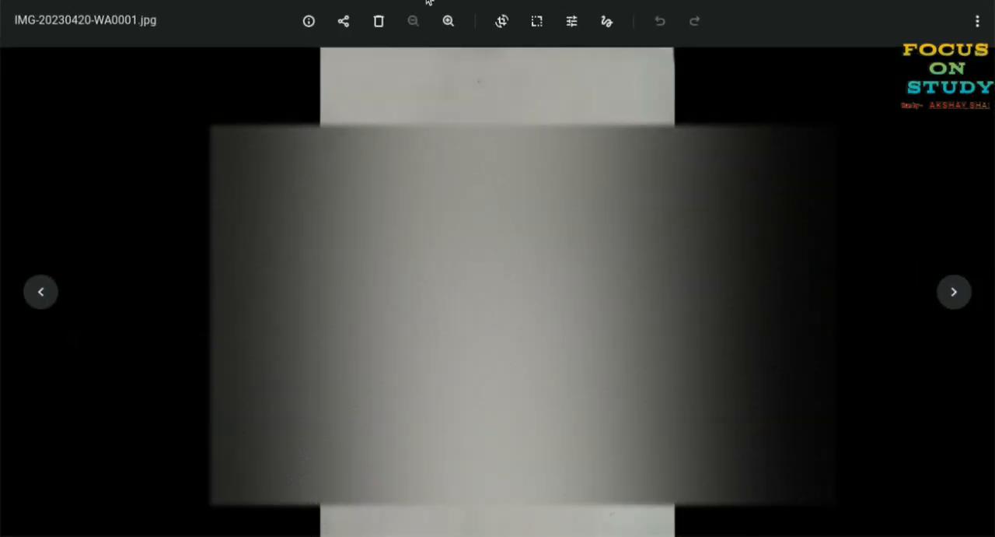
{"action": "left_click", "coordinate": [449, 21]}
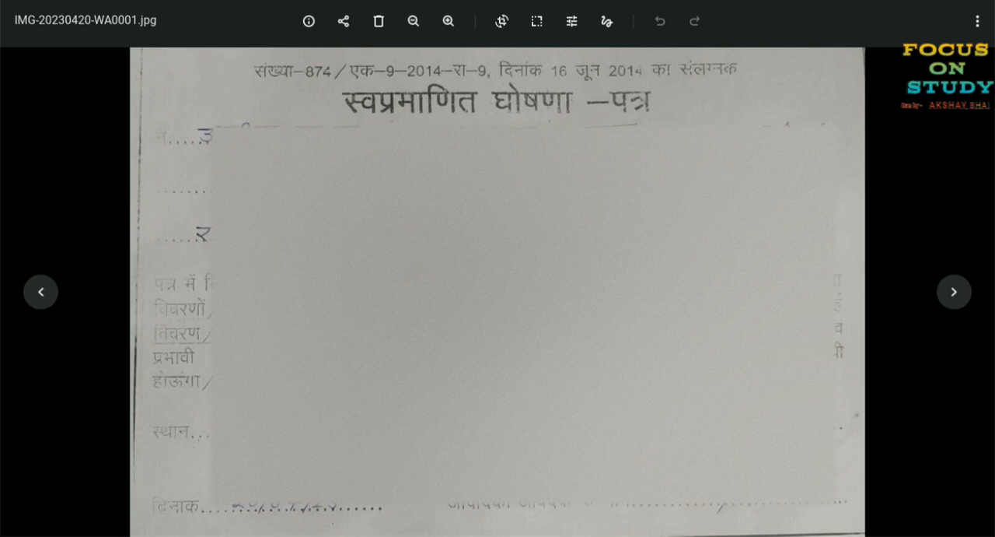
{"action": "left_click", "coordinate": [951, 7]}
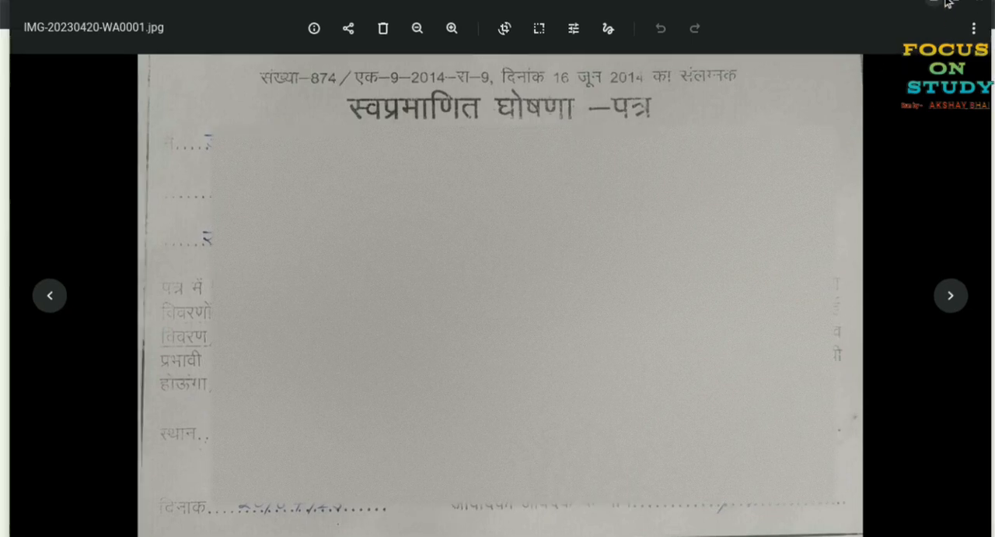
{"action": "left_click", "coordinate": [945, 4]}
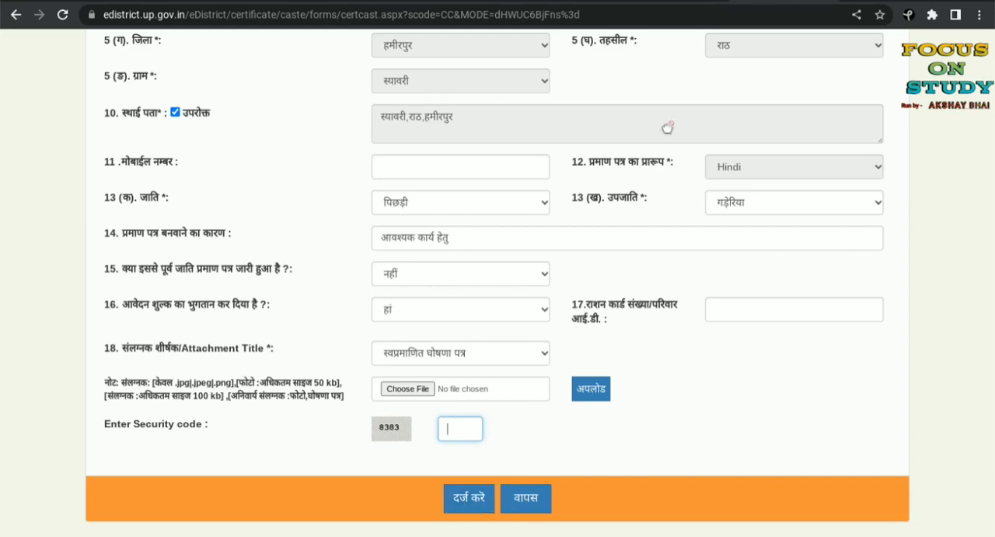
{"action": "scroll", "coordinate": [322, 260], "scroll_direction": "up", "scroll_amount": 4}
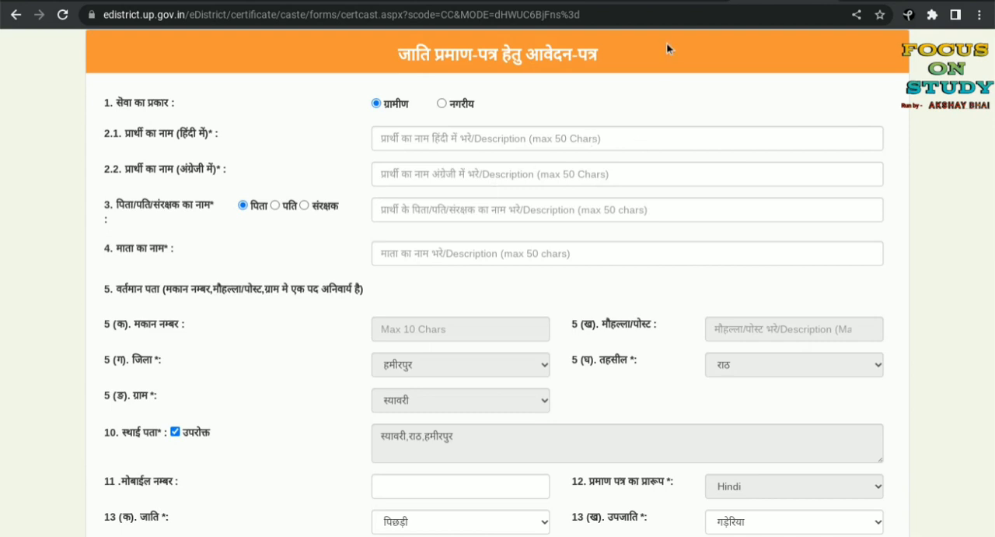
Step: Open the ई-डिस्ट्रिक्ट लॉगिन page from the portal's home page and set the login type to Csc/eDistrict User
{"action": "left_click", "coordinate": [830, 1]}
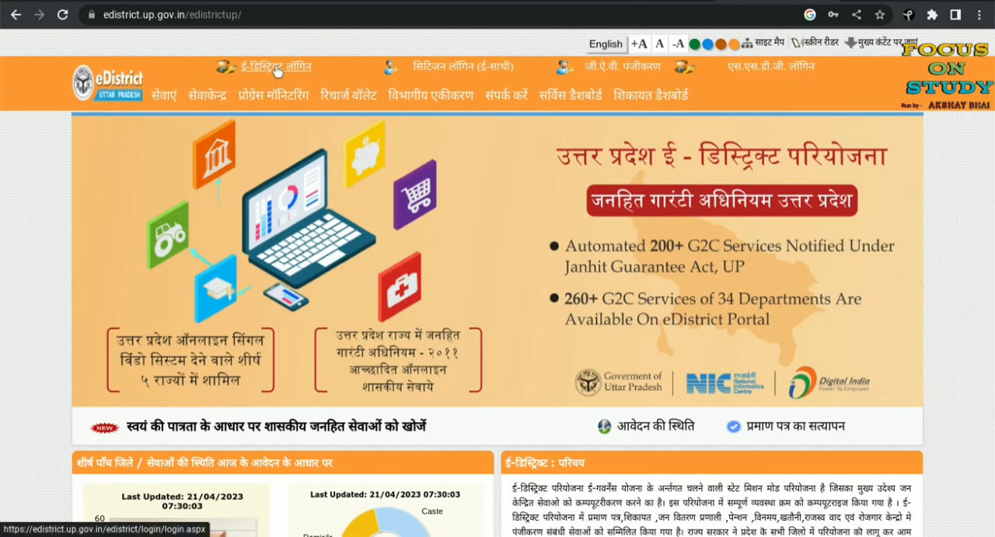
{"action": "left_click", "coordinate": [275, 67]}
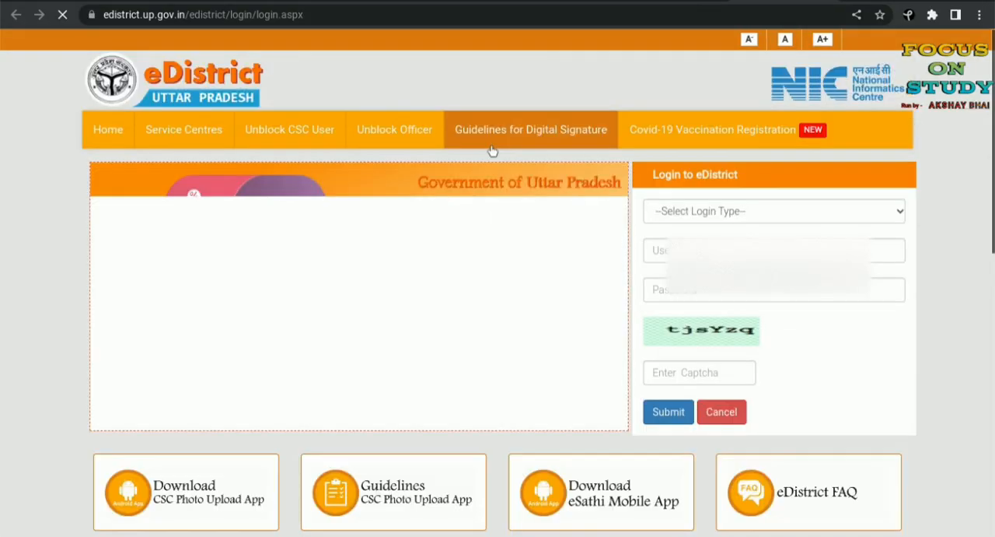
{"action": "left_click", "coordinate": [705, 219]}
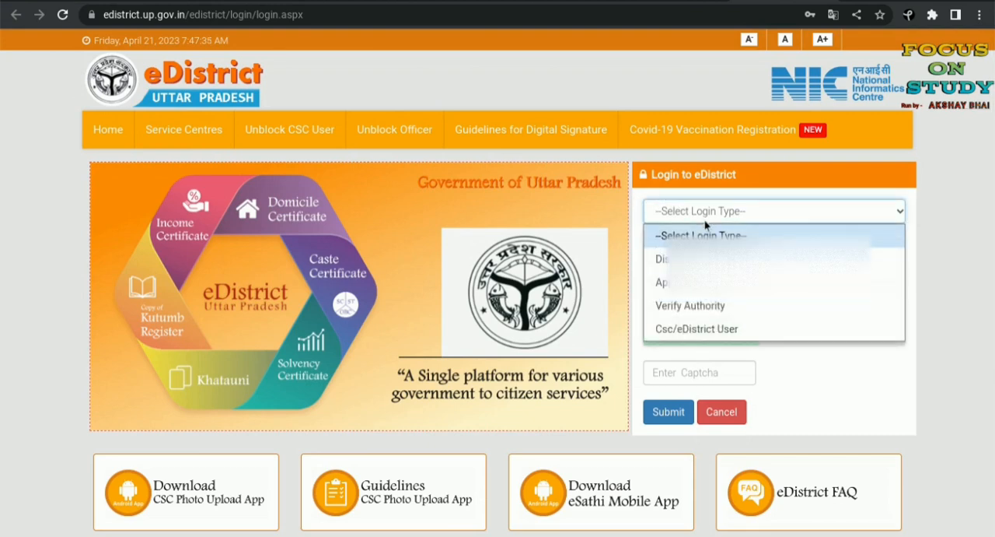
{"action": "left_click", "coordinate": [716, 328]}
{"action": "left_click", "coordinate": [688, 367]}
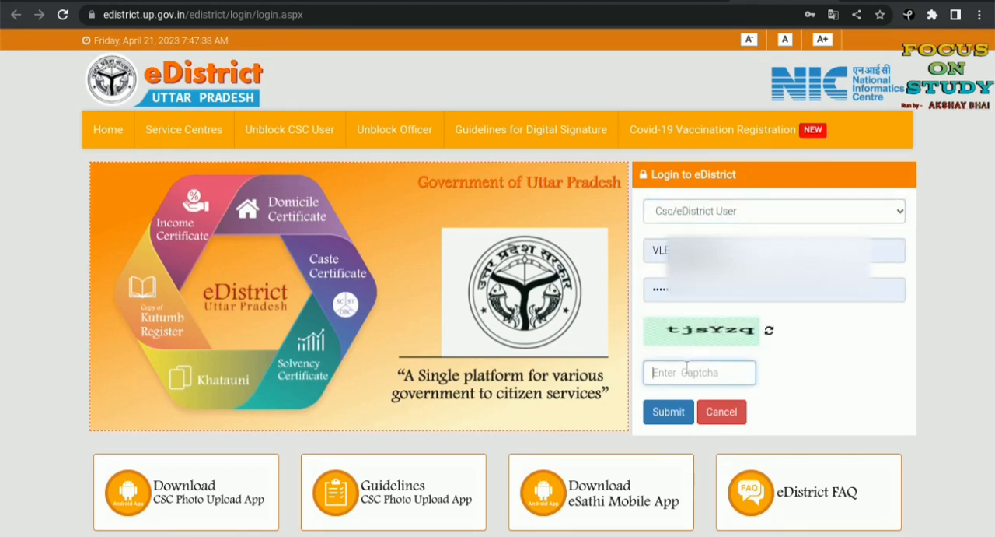
Step: Clear the Hindi character from the captcha field and switch the keyboard input method away from Hindi
{"action": "type", "text": "t"}
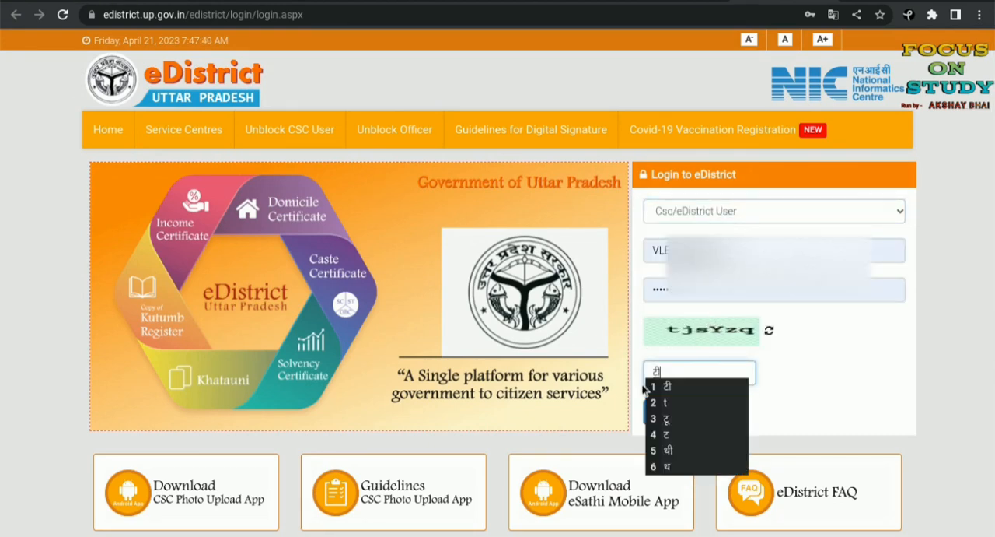
{"action": "key", "text": "BackSpace"}
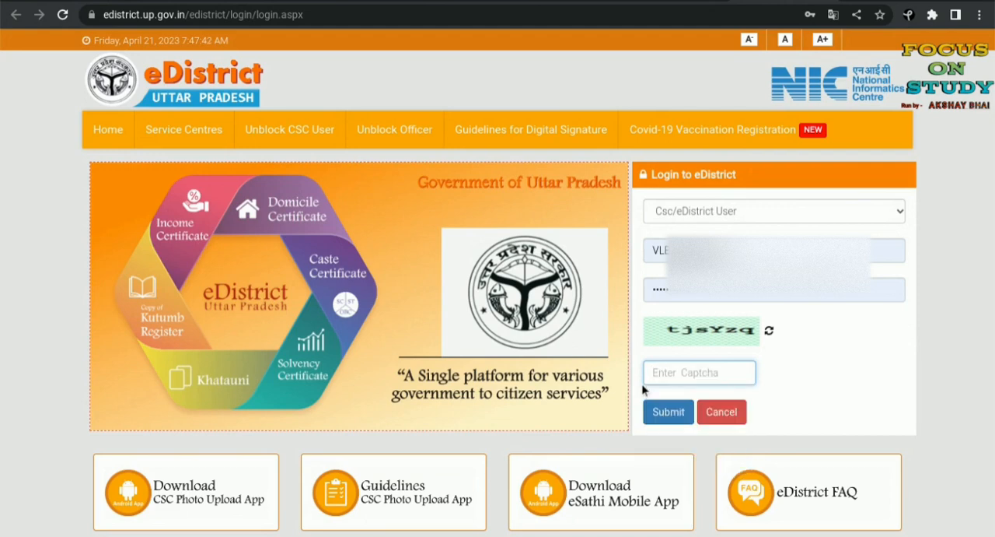
{"action": "left_click", "coordinate": [942, 519]}
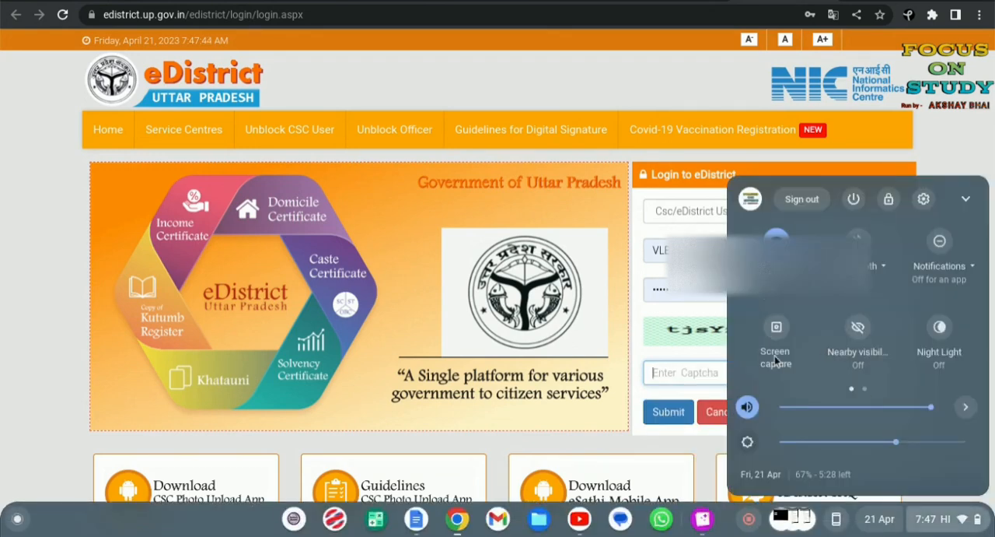
{"action": "scroll", "coordinate": [779, 349], "scroll_direction": "down", "scroll_amount": 2}
{"action": "left_click", "coordinate": [778, 265]}
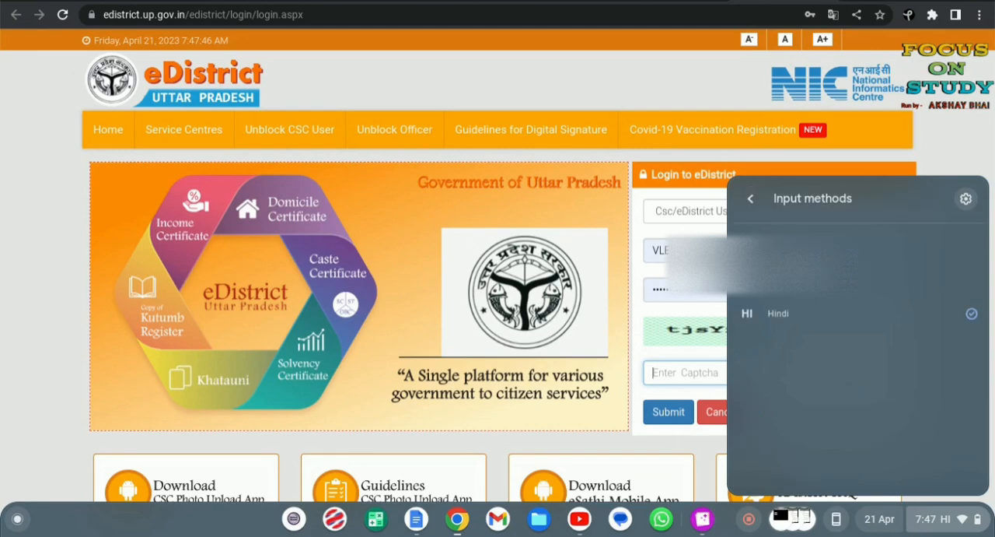
{"action": "left_click", "coordinate": [783, 275]}
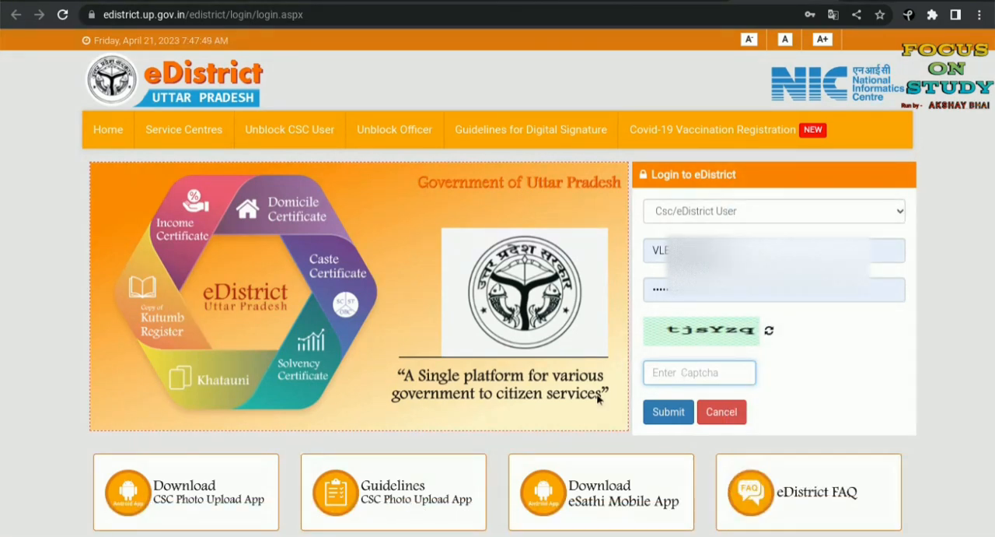
Step: Submit the login with the captcha code and log the account out everywhere
{"action": "type", "text": "tjsYzq"}
{"action": "left_click", "coordinate": [668, 413]}
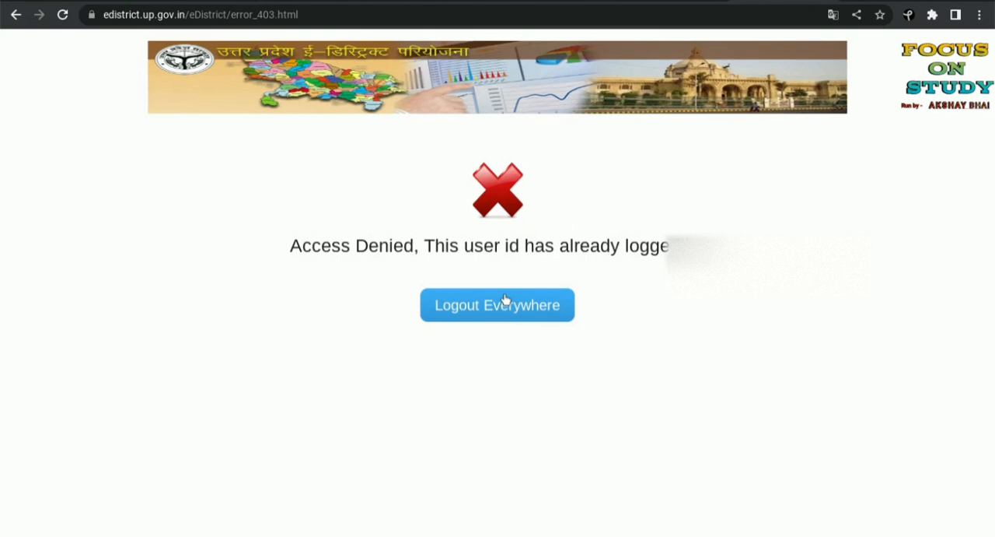
{"action": "left_click", "coordinate": [506, 300]}
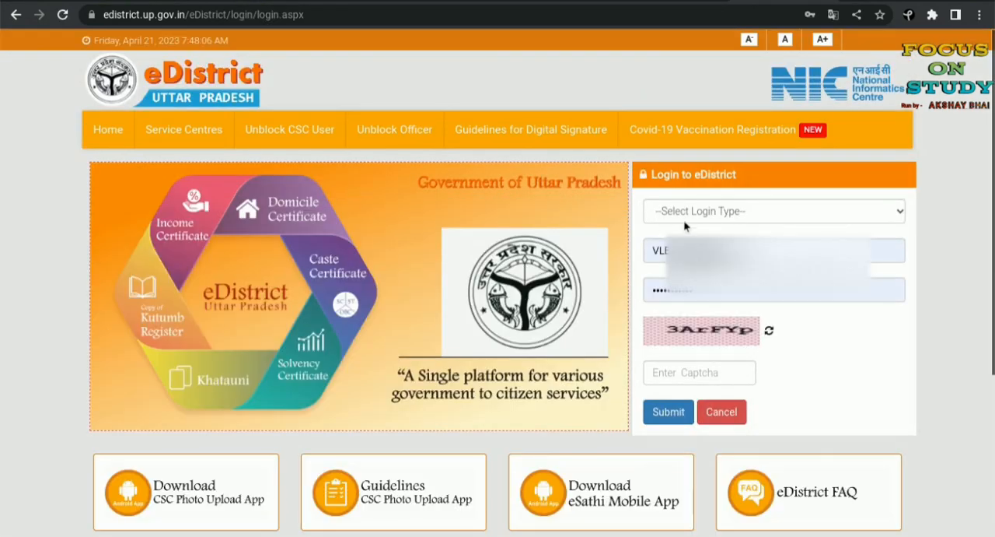
Step: Log in again as Csc/eDistrict User, entering the new captcha code
{"action": "left_click", "coordinate": [702, 211]}
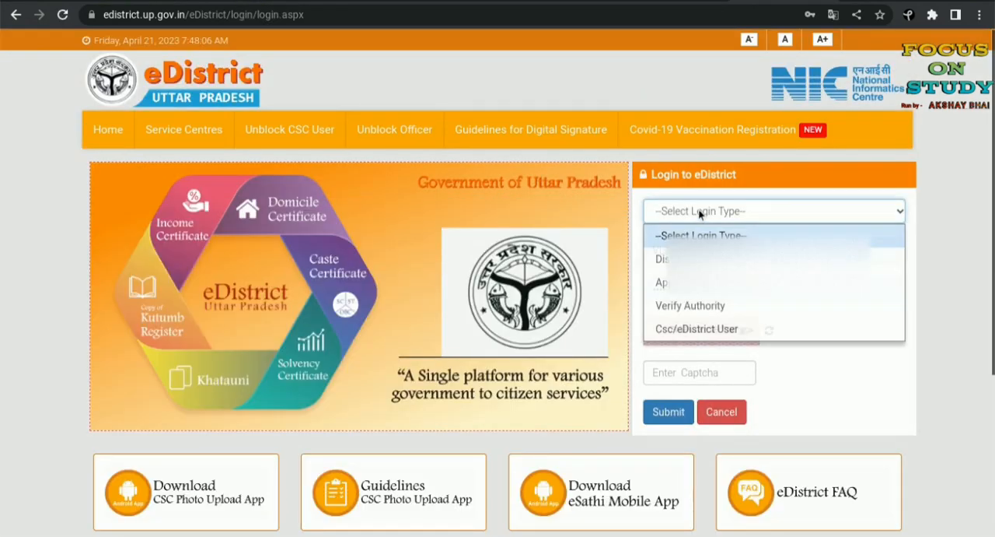
{"action": "left_click", "coordinate": [681, 328]}
{"action": "left_click", "coordinate": [674, 374]}
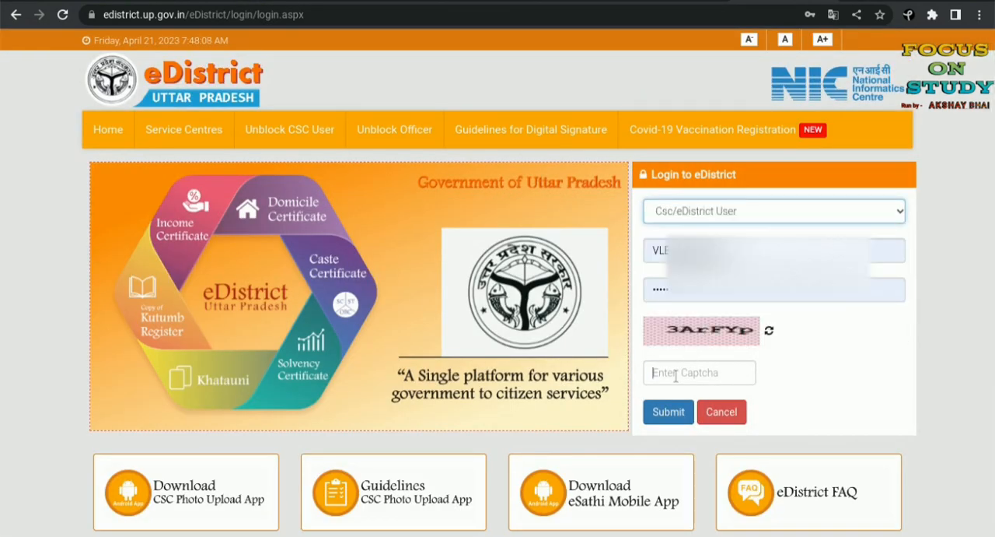
{"action": "type", "text": "3"}
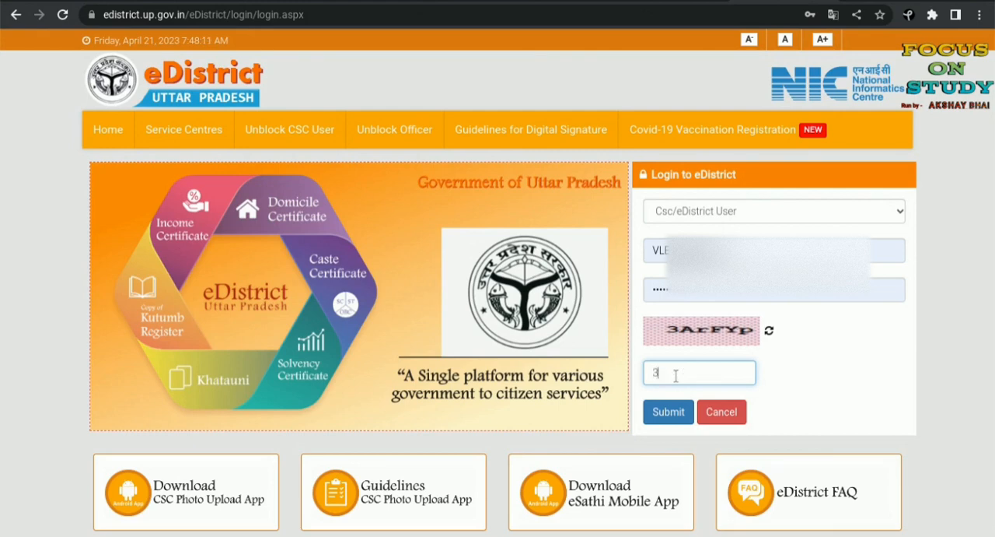
{"action": "type", "text": "ArFYp"}
{"action": "left_click", "coordinate": [669, 412]}
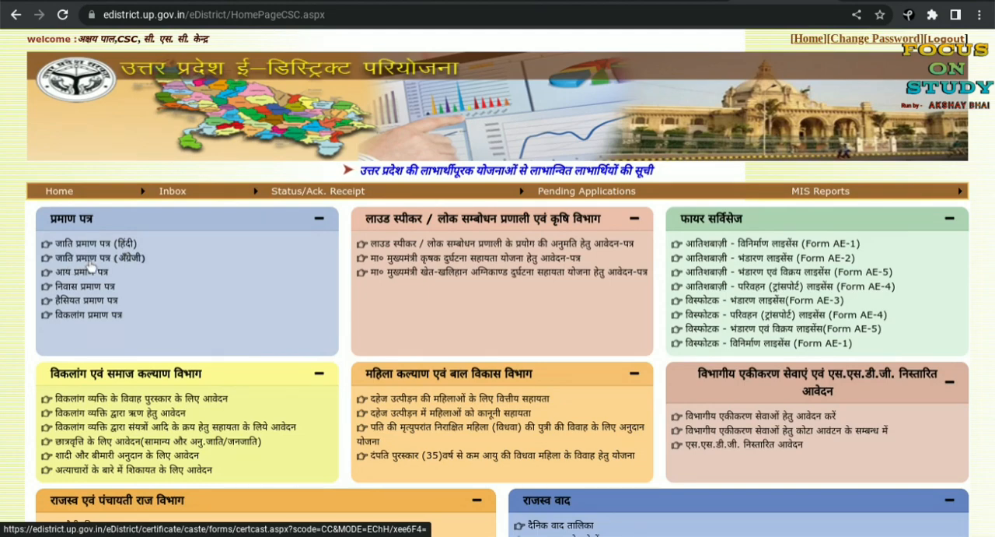
Step: Open the English caste certificate form, जाति प्रमाण पत्र (अँग्रेजी), and look over its fields
{"action": "left_click", "coordinate": [134, 264]}
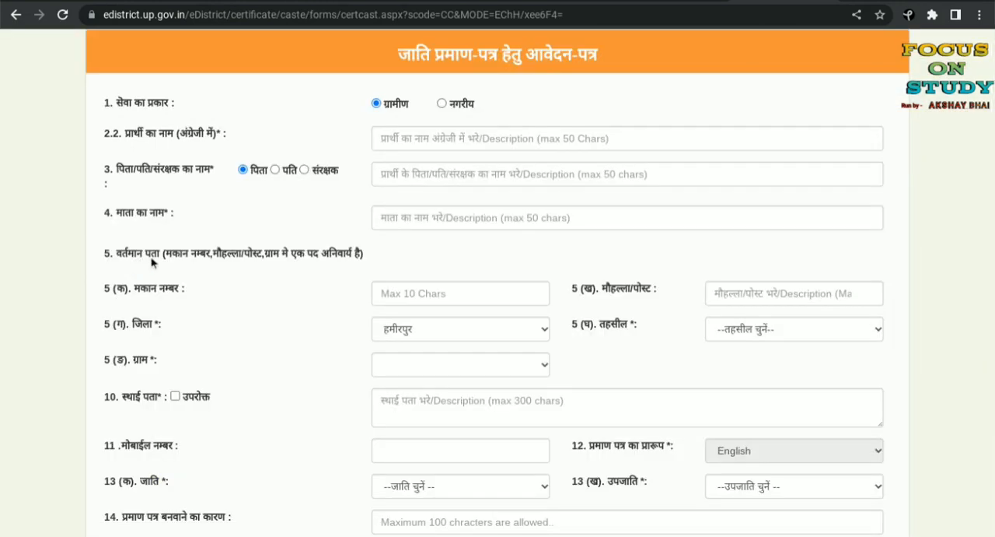
{"action": "scroll", "coordinate": [334, 204], "scroll_direction": "down", "scroll_amount": 3}
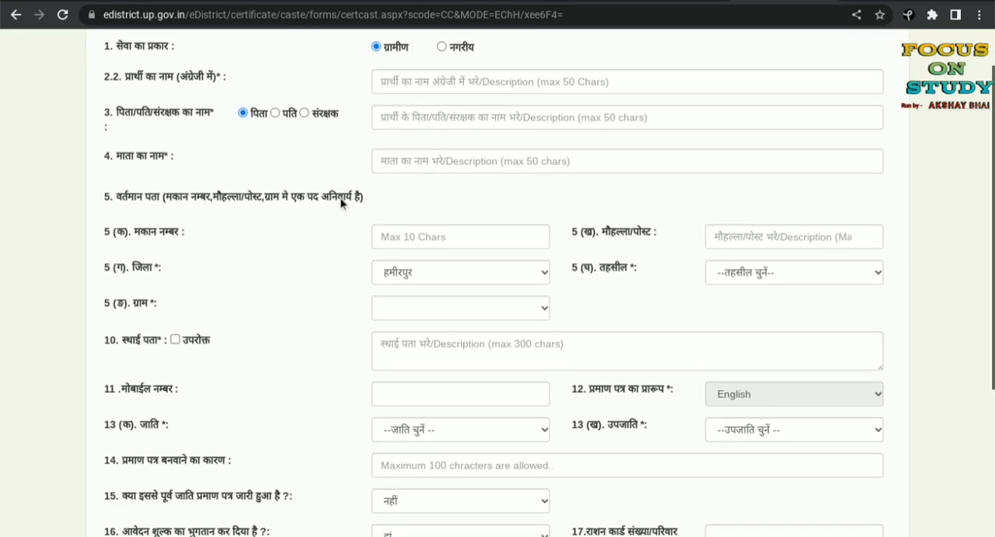
{"action": "scroll", "coordinate": [341, 204], "scroll_direction": "down", "scroll_amount": 2}
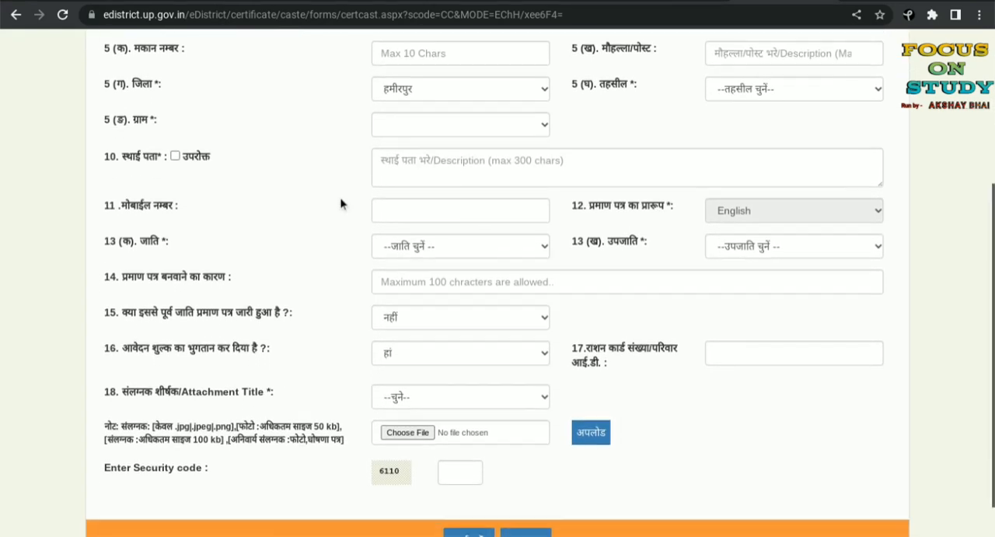
{"action": "scroll", "coordinate": [340, 204], "scroll_direction": "up", "scroll_amount": 3}
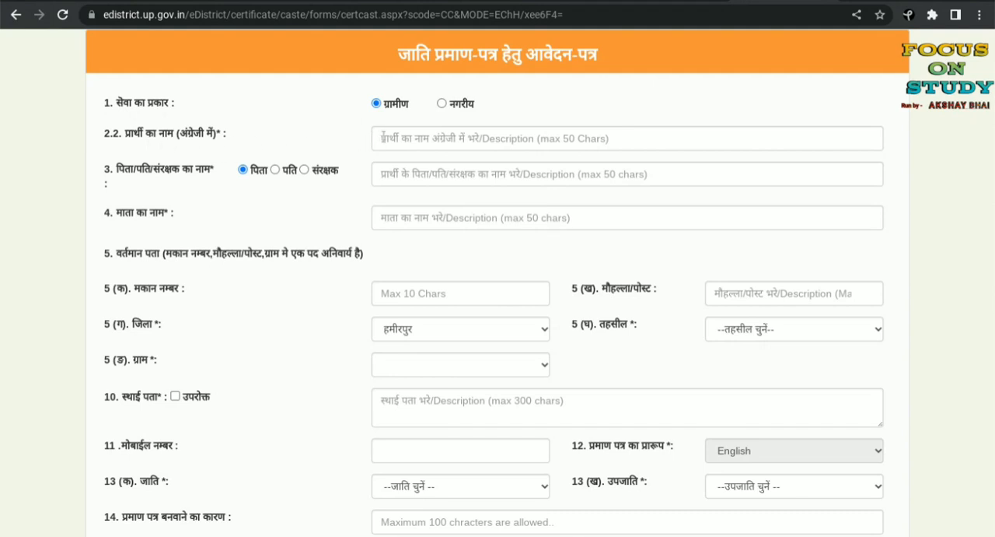
Step: Enter the applicant's full name in English and the father's name on the caste certificate form
{"action": "left_click", "coordinate": [394, 137]}
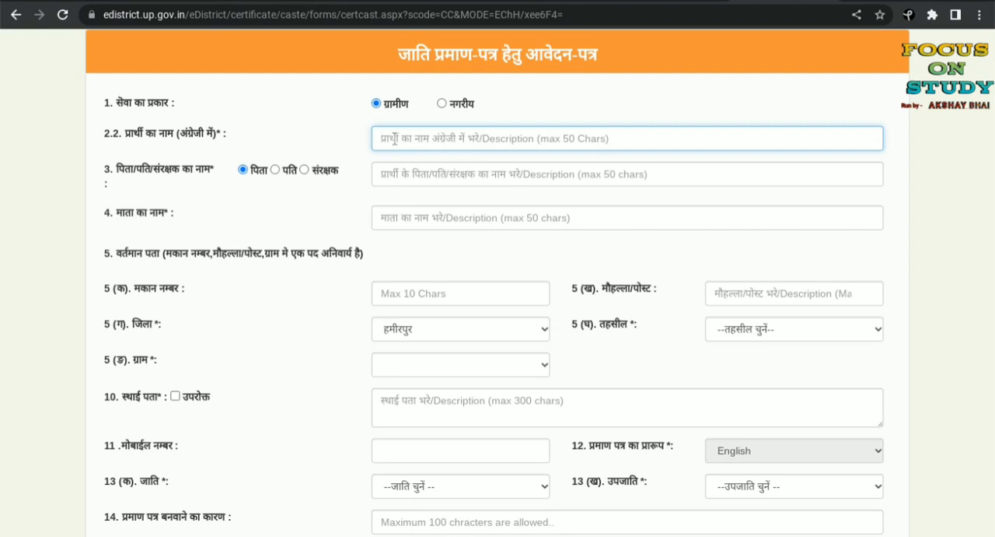
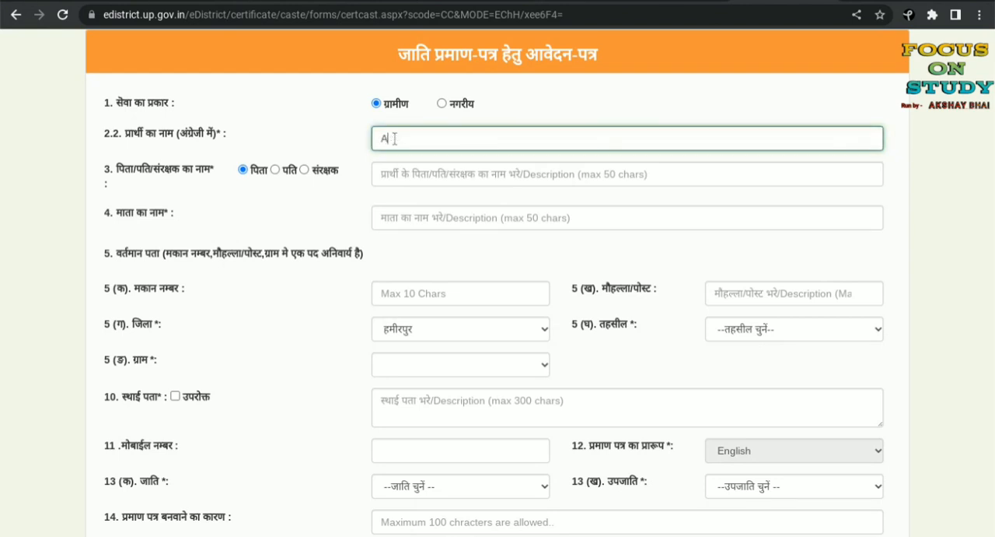
{"action": "left_click", "coordinate": [414, 179]}
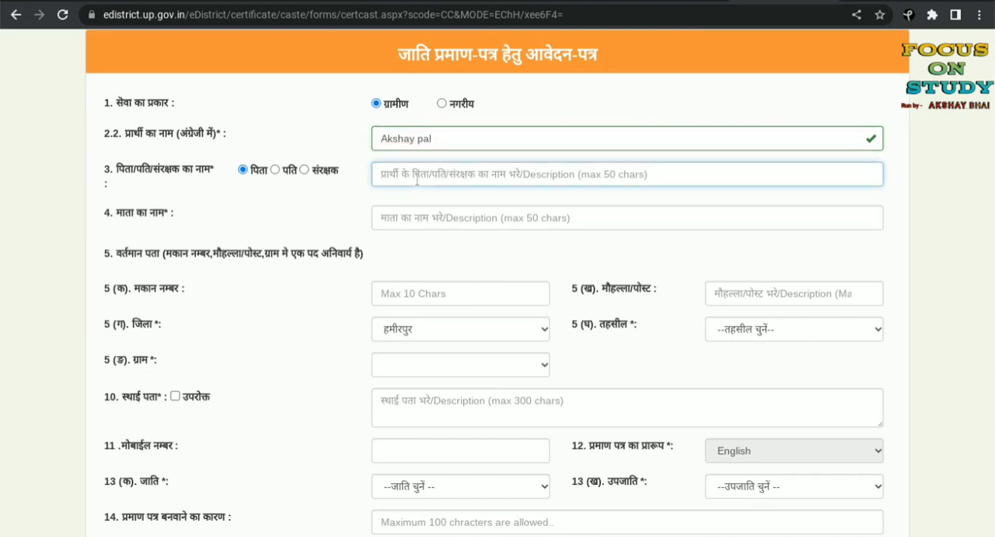
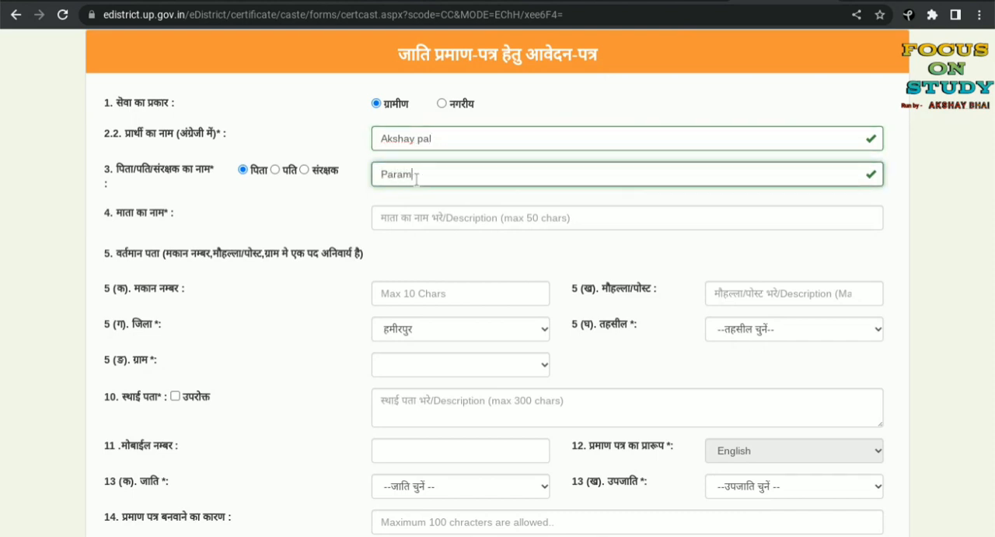
Step: Enter the mother's name in English in the माता का नाम field
{"action": "key", "text": "Tab"}
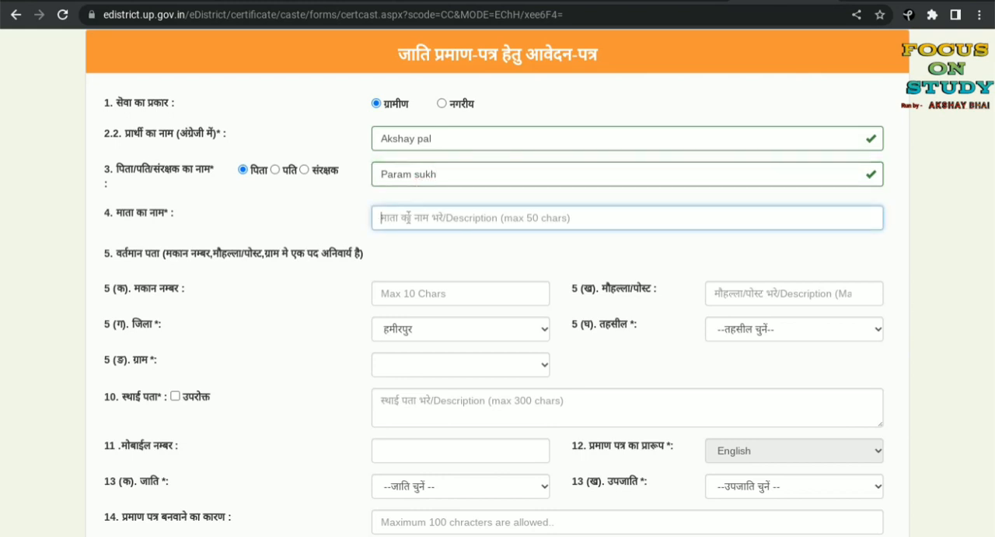
{"action": "type", "text": "Ka"}
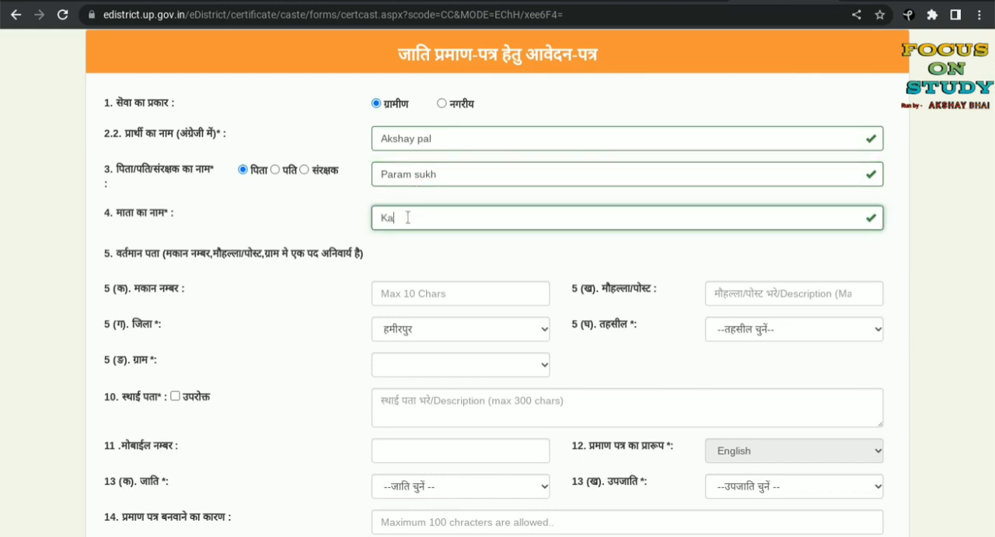
{"action": "type", "text": "ushilya"}
Step: Fill in the house number (मकान नम्बर) and the locality (मौहल्ला/पोस्ट) of the current address
{"action": "left_click", "coordinate": [390, 295]}
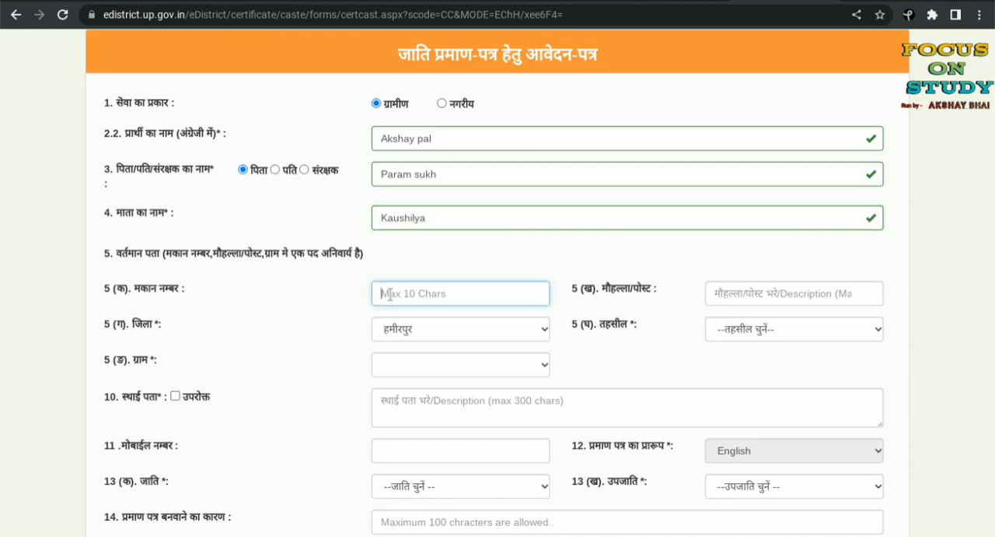
{"action": "type", "text": "8"}
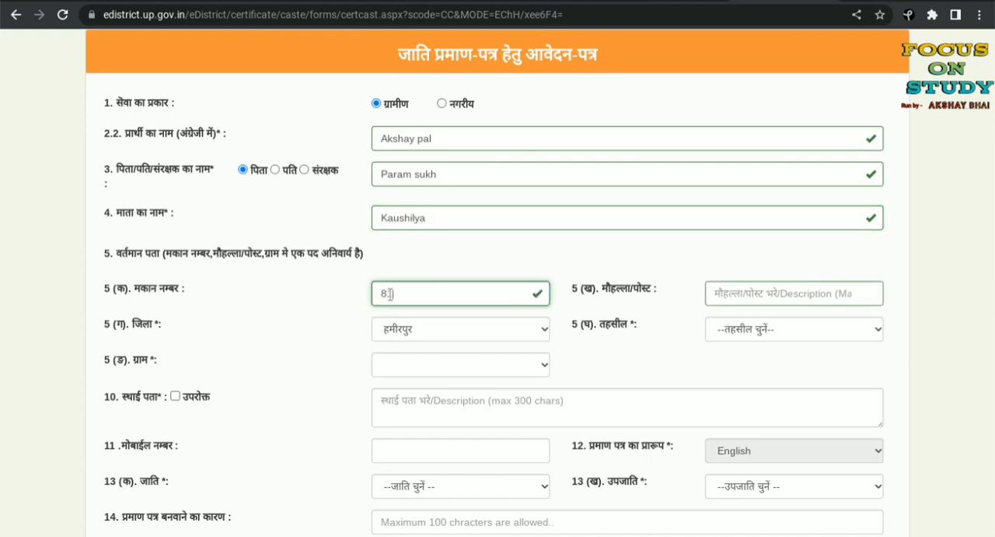
{"action": "type", "text": "1"}
{"action": "left_click", "coordinate": [763, 293]}
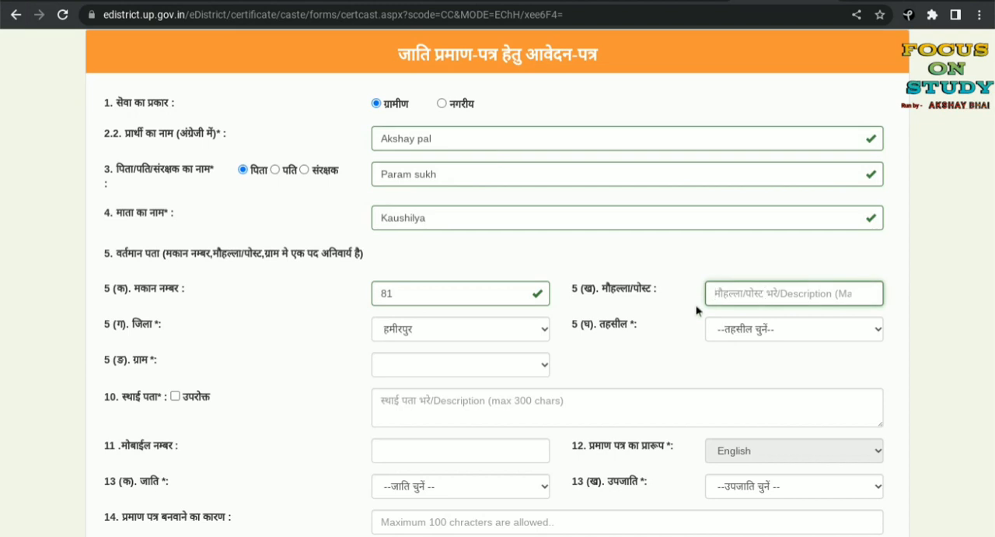
{"action": "type", "text": "zxvcv"}
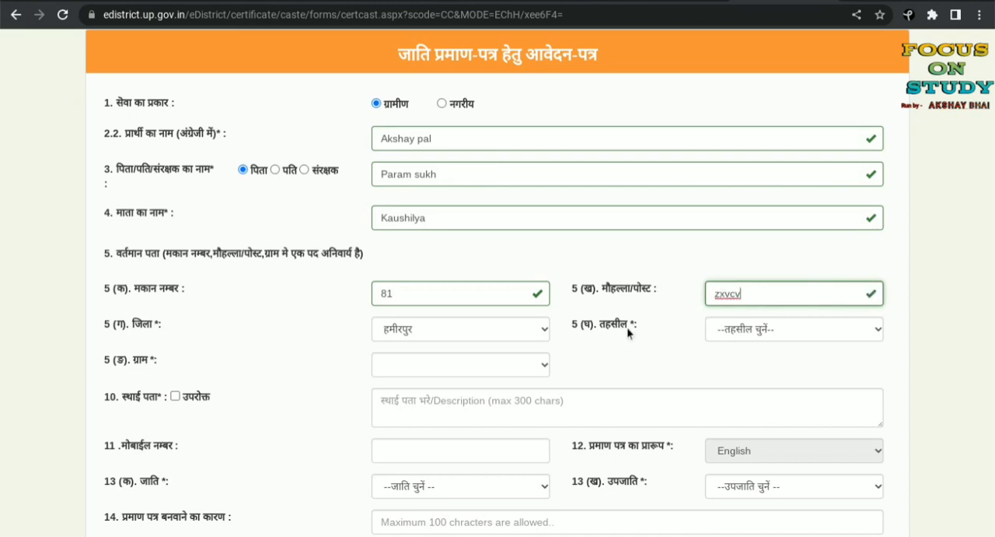
Step: Set the current address's tehsil (तहसील) to मौदहा and its village (ग्राम) to उरदना
{"action": "left_click", "coordinate": [743, 329]}
{"action": "left_click", "coordinate": [738, 397]}
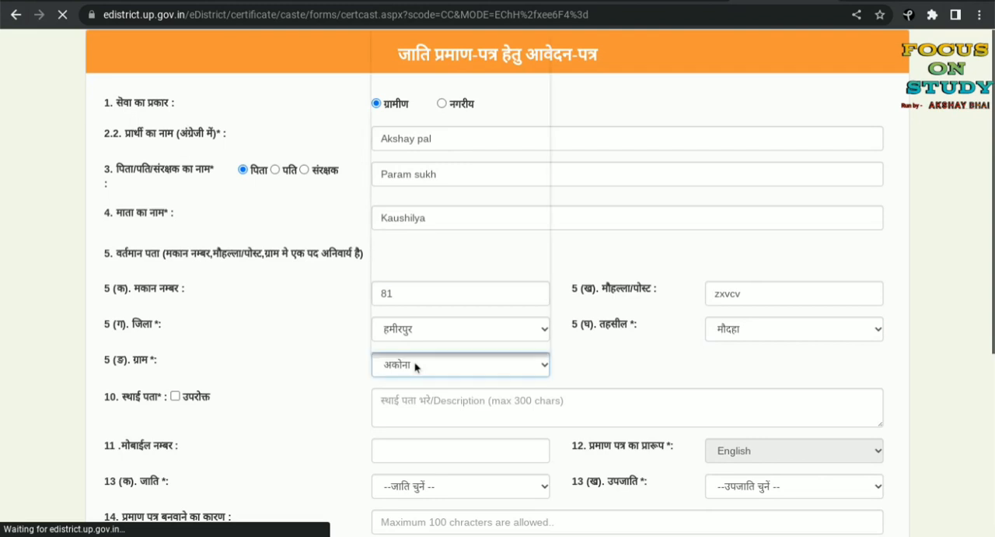
{"action": "left_click", "coordinate": [415, 365]}
{"action": "left_click", "coordinate": [425, 268]}
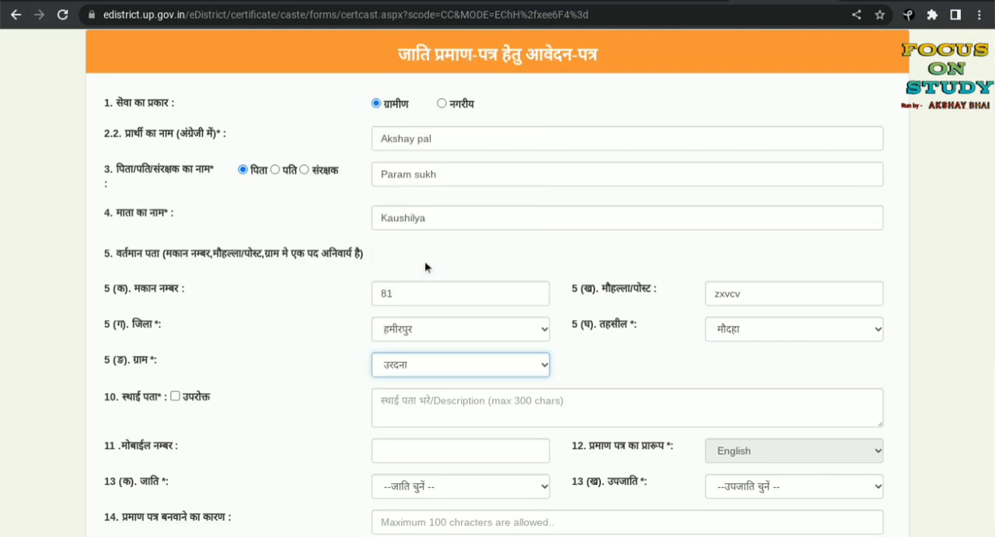
Step: Try copying the current address into the permanent address (स्थाई पता) with the उपरोक्त option, and clear that option again
{"action": "scroll", "coordinate": [424, 264], "scroll_direction": "down", "scroll_amount": 2}
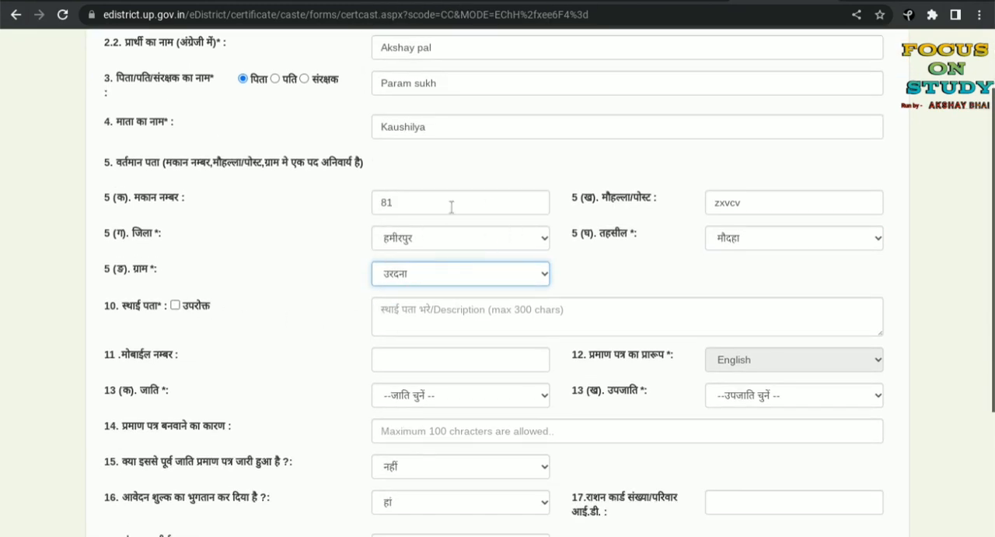
{"action": "left_click", "coordinate": [176, 305]}
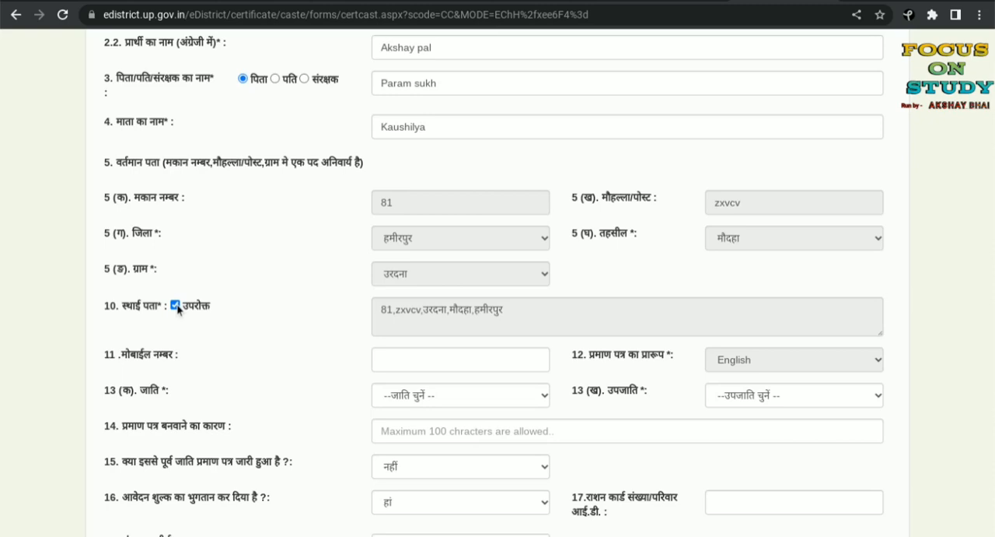
{"action": "left_click", "coordinate": [176, 305]}
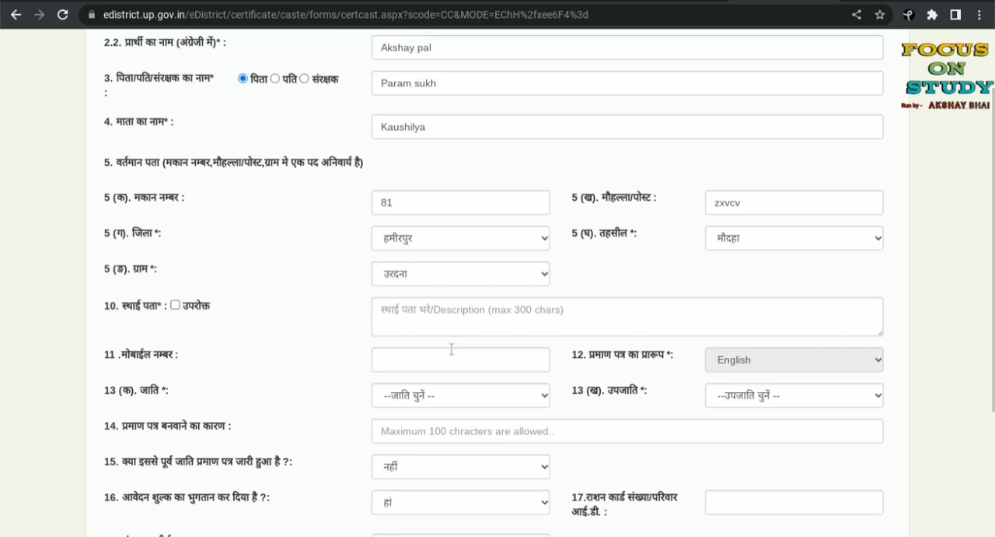
Step: Enter the applicant's mobile number in the मोबाईल नम्बर field
{"action": "left_click", "coordinate": [417, 354]}
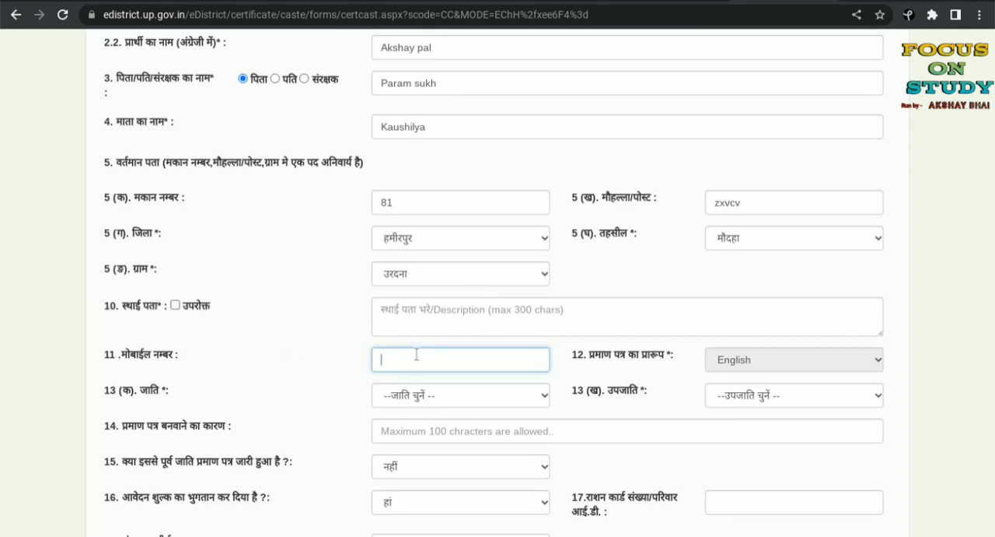
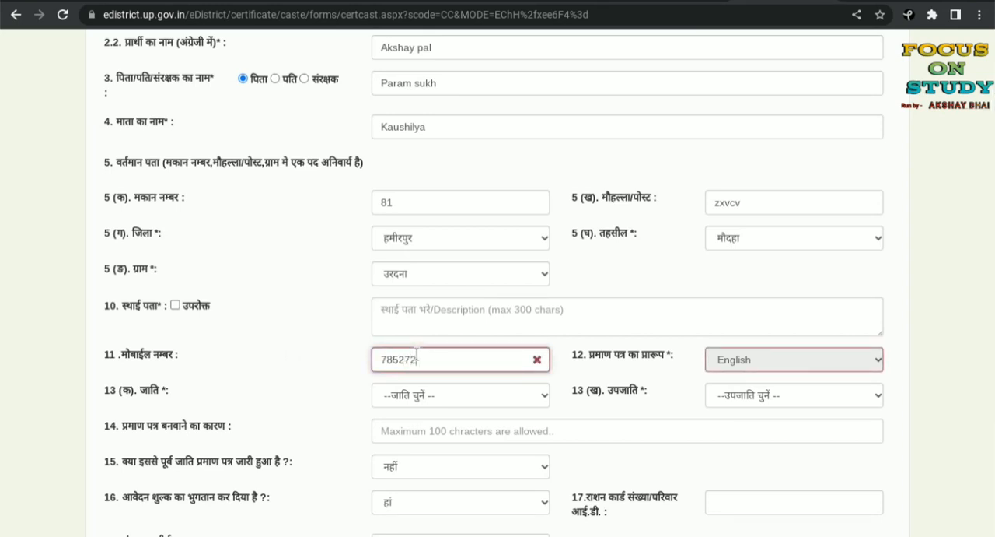
Step: Set the caste (जाति) to पिछड़ी and the sub-caste (उपजाति) to Baghban
{"action": "left_click", "coordinate": [464, 396]}
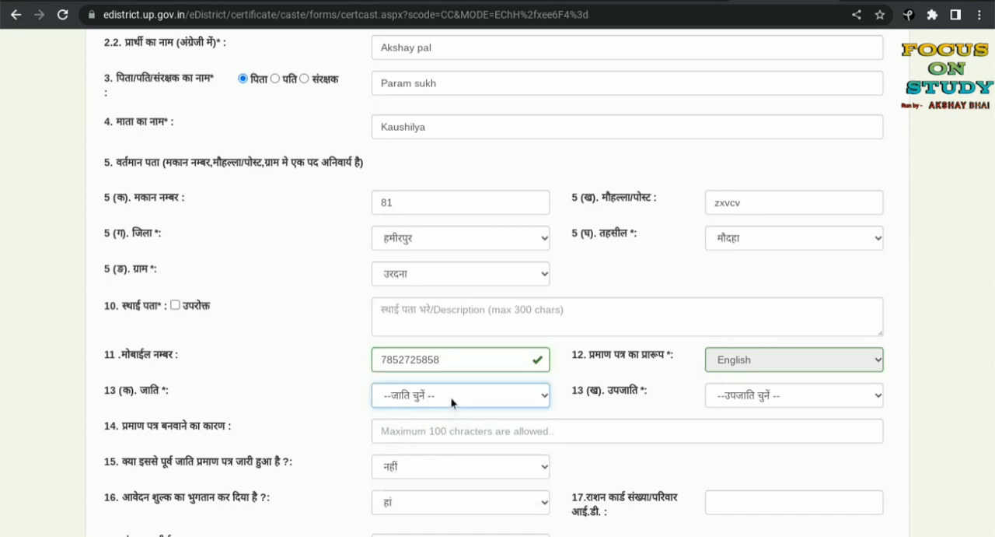
{"action": "scroll", "coordinate": [536, 388], "scroll_direction": "down", "scroll_amount": 2}
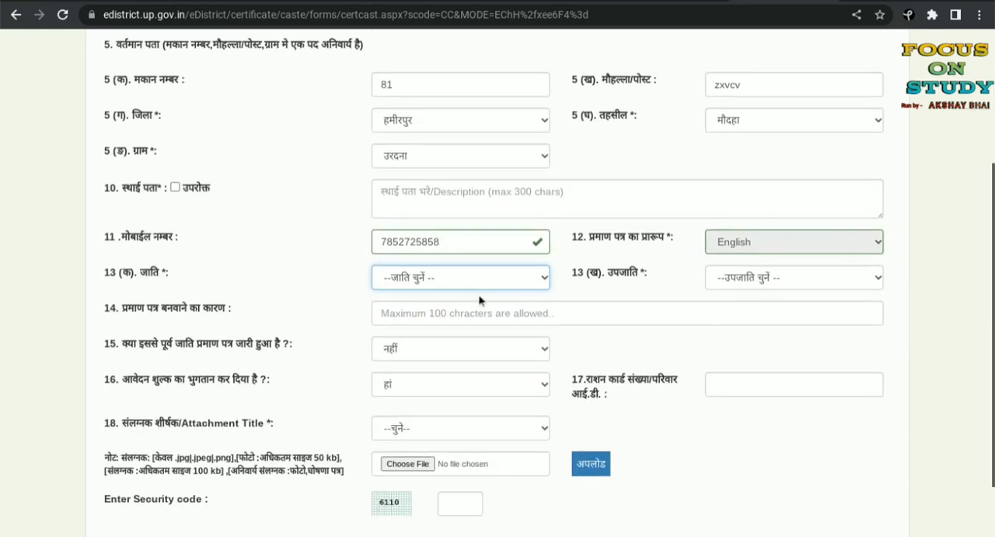
{"action": "left_click", "coordinate": [479, 285]}
{"action": "left_click", "coordinate": [443, 330]}
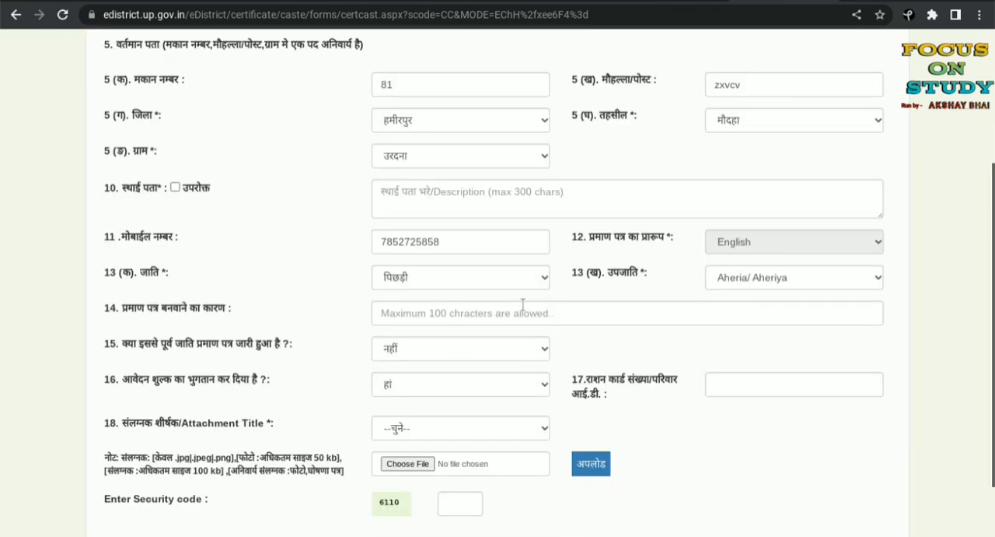
{"action": "left_click", "coordinate": [752, 284]}
{"action": "scroll", "coordinate": [756, 233], "scroll_direction": "down", "scroll_amount": 1}
{"action": "left_click", "coordinate": [755, 124]}
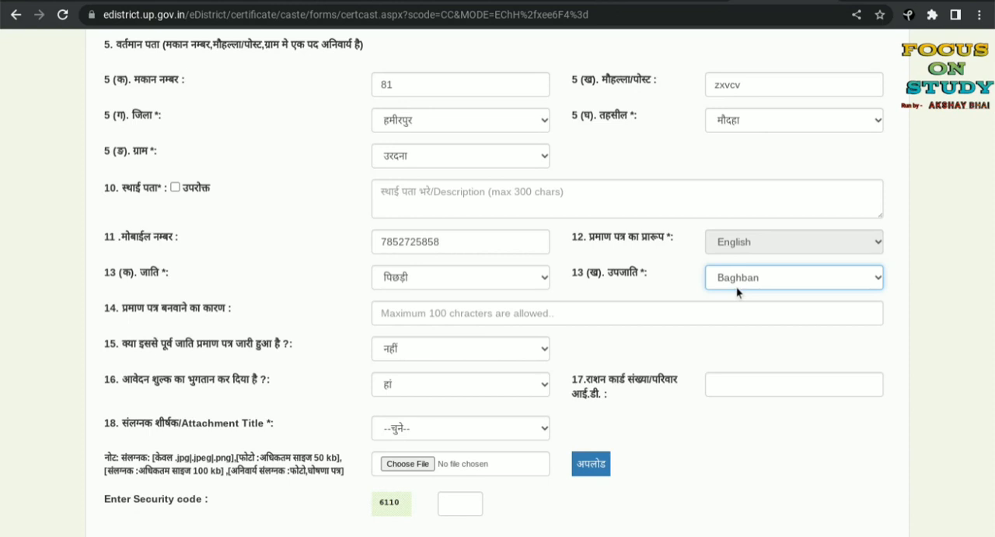
Step: Change the caste (जाति) to अनुसूचित जाति and the sub-caste (उपजाति) to Chamar
{"action": "left_click", "coordinate": [514, 281]}
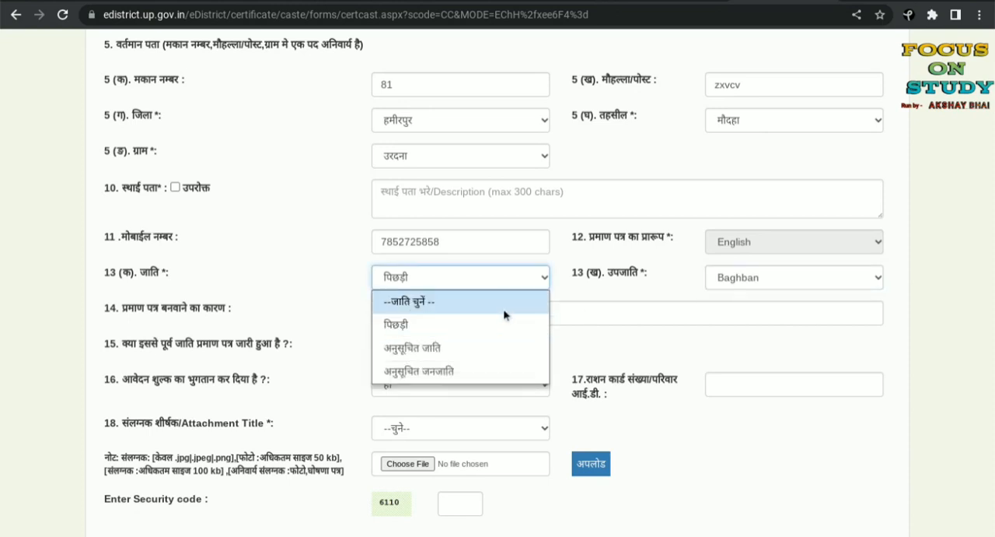
{"action": "left_click", "coordinate": [491, 344]}
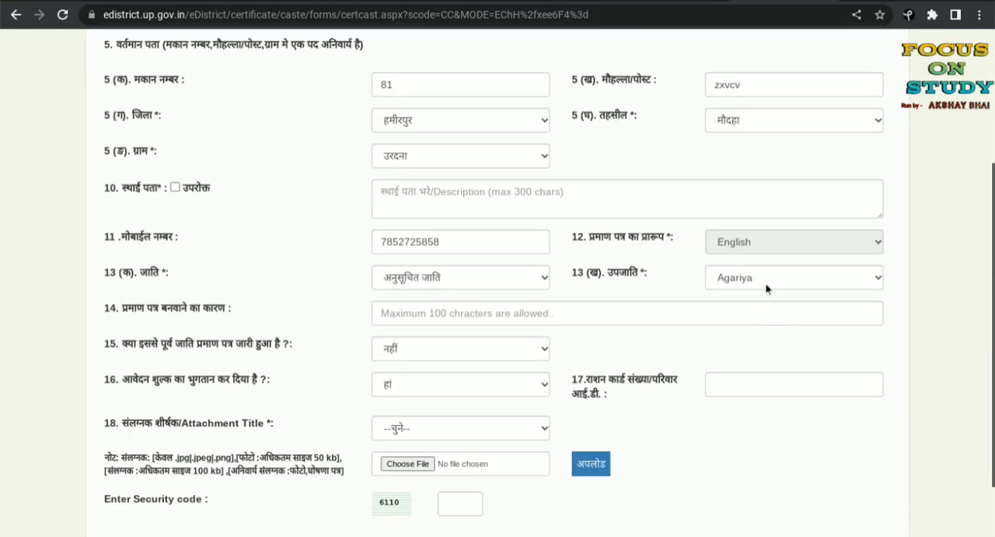
{"action": "left_click", "coordinate": [766, 277]}
{"action": "scroll", "coordinate": [770, 215], "scroll_direction": "down", "scroll_amount": 3}
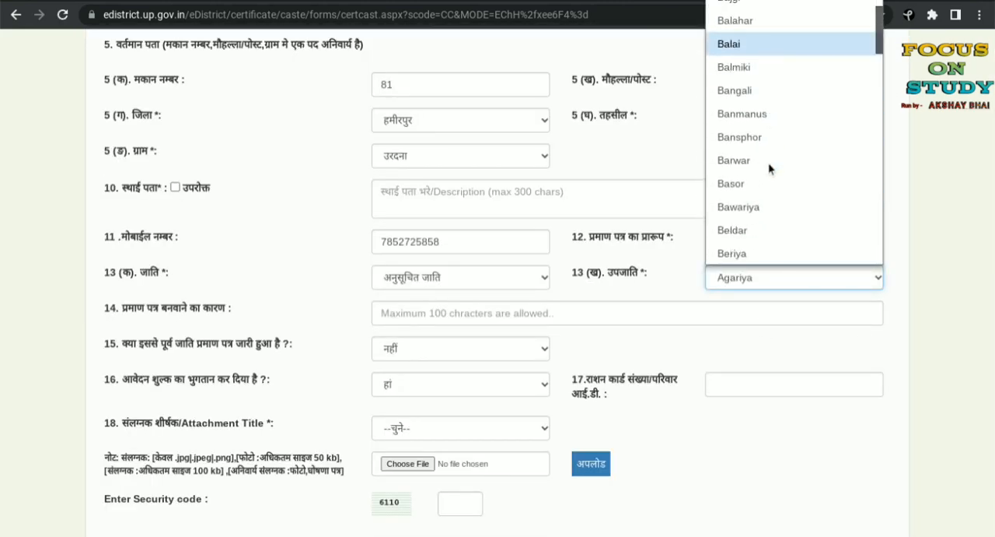
{"action": "scroll", "coordinate": [768, 169], "scroll_direction": "down", "scroll_amount": 4}
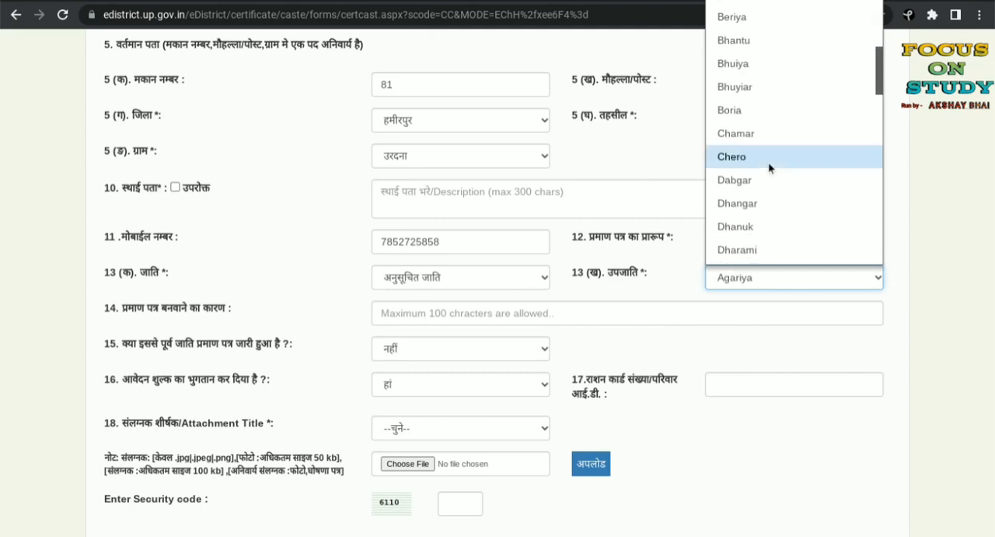
{"action": "left_click", "coordinate": [746, 137]}
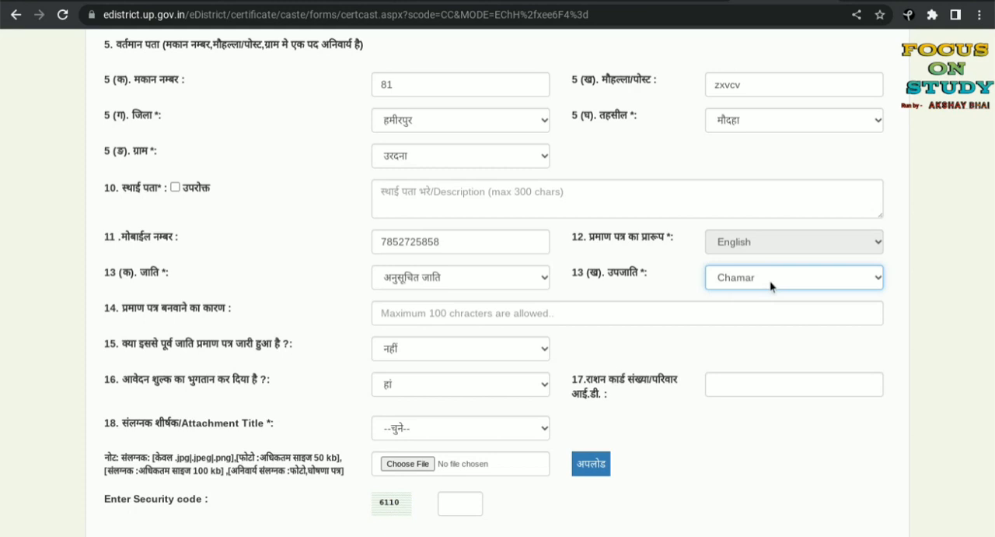
{"action": "left_click", "coordinate": [477, 308]}
{"action": "type", "text": "dcdsc"}
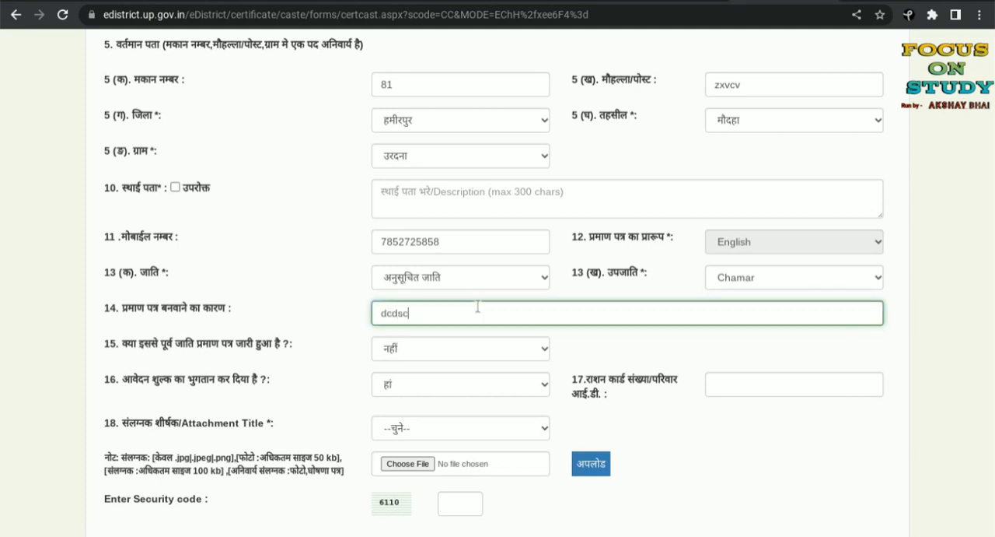
{"action": "type", "text": "gscsdhcjshgcvhs"}
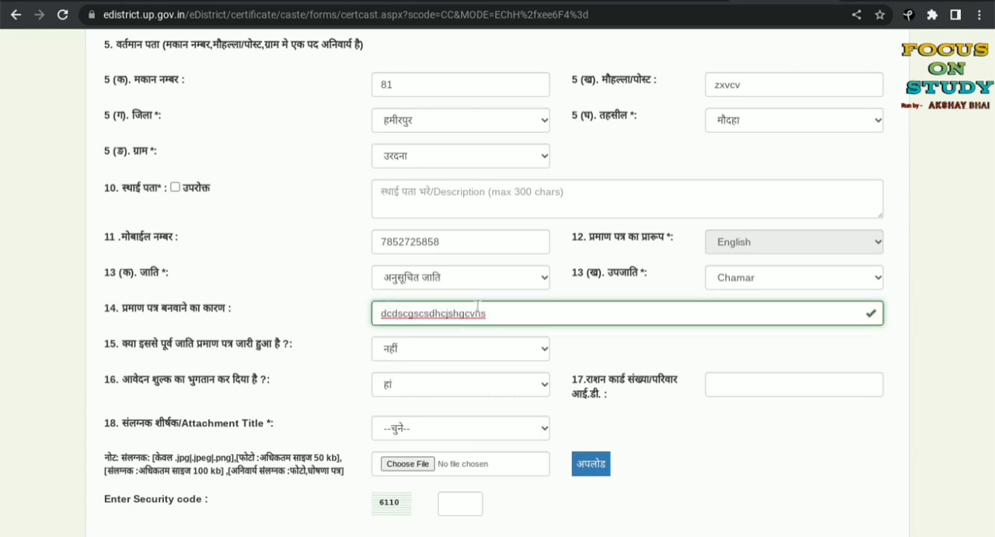
{"action": "key", "text": "BackSpace"}
{"action": "key", "text": "BackSpace"}
{"action": "key", "text": "BackSpace"}
{"action": "key", "text": "BackSpace"}
{"action": "key", "text": "BackSpace"}
{"action": "key", "text": "BackSpace"}
{"action": "key", "text": "BackSpace"}
{"action": "key", "text": "BackSpace"}
{"action": "key", "text": "BackSpace"}
{"action": "key", "text": "BackSpace"}
{"action": "key", "text": "BackSpace"}
{"action": "key", "text": "BackSpace"}
{"action": "key", "text": "BackSpace"}
{"action": "key", "text": "BackSpace"}
{"action": "key", "text": "BackSpace"}
{"action": "key", "text": "BackSpace"}
{"action": "key", "text": "BackSpace"}
{"action": "key", "text": "BackSpace"}
{"action": "key", "text": "BackSpace"}
{"action": "key", "text": "BackSpace"}
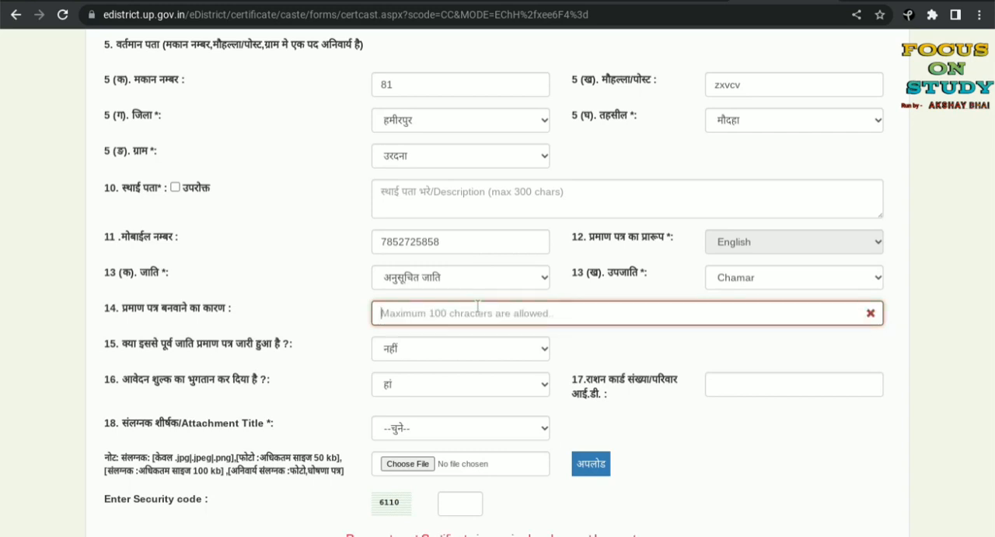
Step: Enter "for important work" as the reason for the certificate (प्रमाण पत्र बनवाने का कारण)
{"action": "type", "text": "for "}
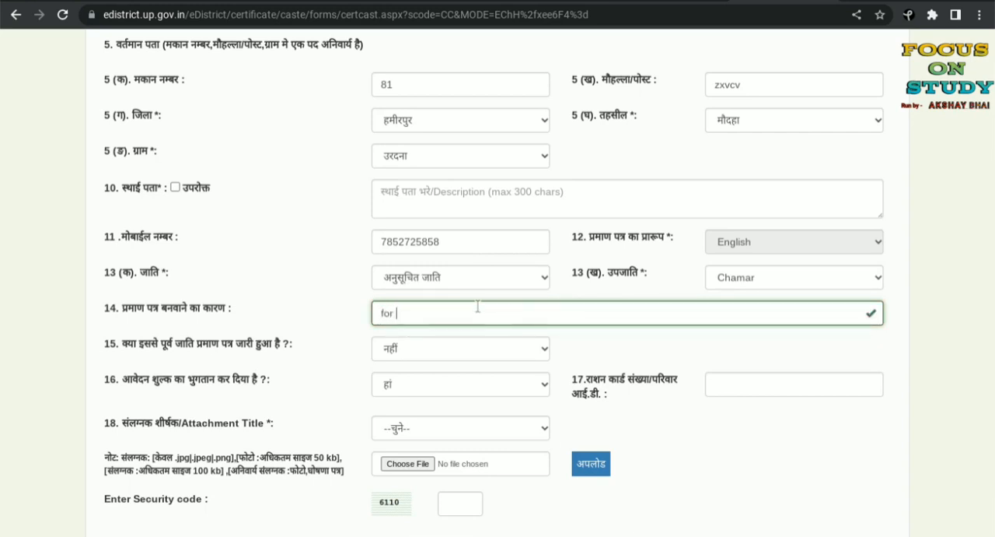
{"action": "type", "text": "important work"}
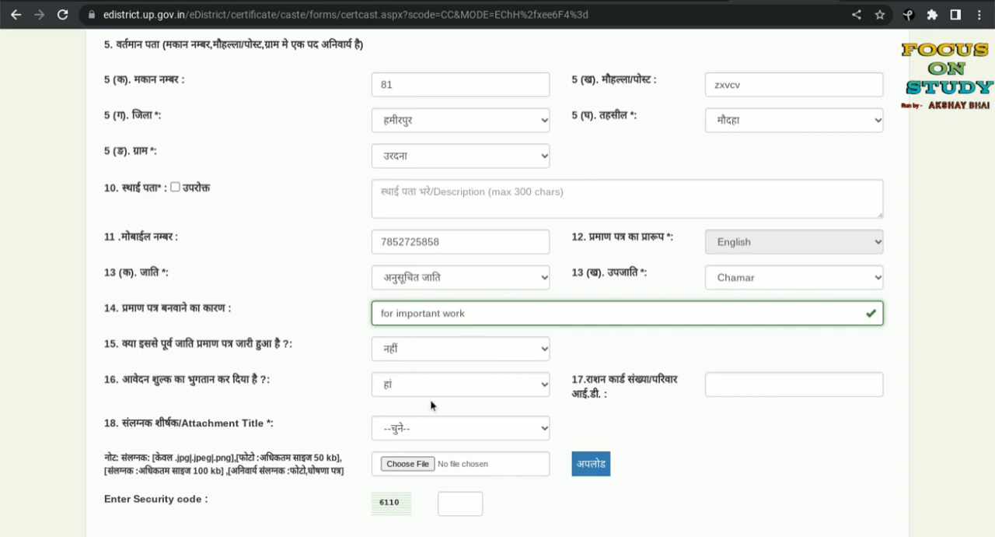
Step: Fill in the ration card number or family ID (राशन कार्ड संख्या/परिवार आई.डी.) field
{"action": "left_click", "coordinate": [717, 382]}
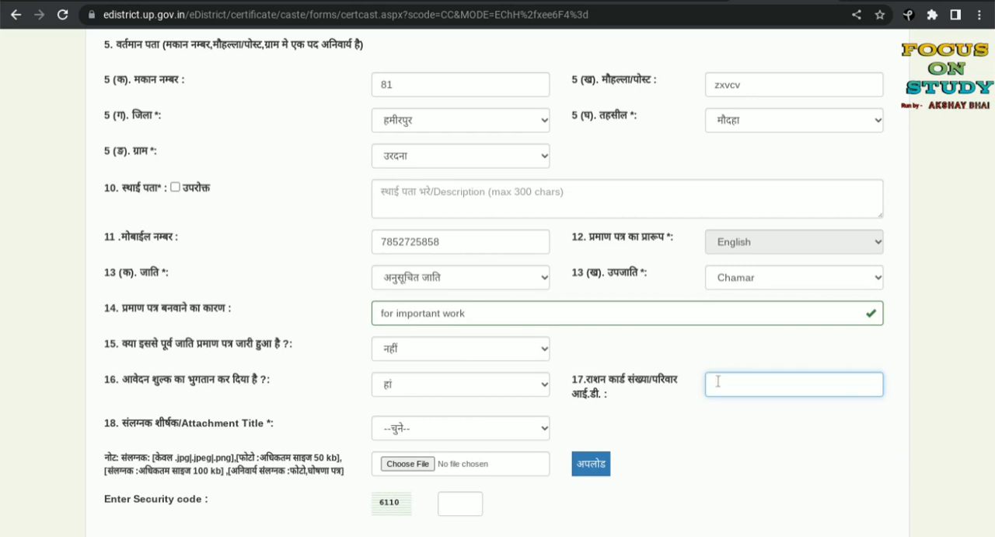
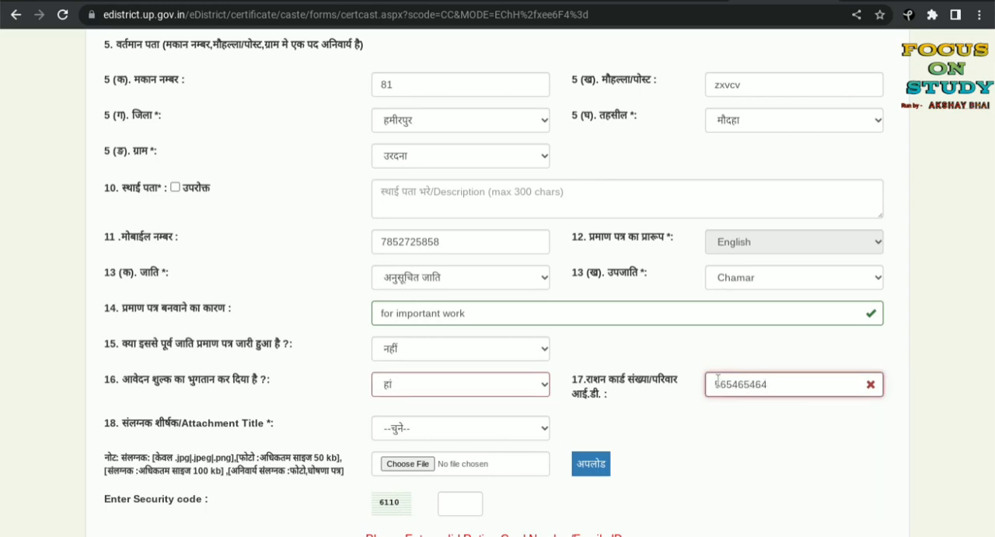
Step: Try the attachment titles फोटो and स्वप्रमाणित घोषणा पत्र for the संलग्नक शीर्षक field
{"action": "scroll", "coordinate": [625, 378], "scroll_direction": "down", "scroll_amount": 1}
{"action": "left_click", "coordinate": [492, 353]}
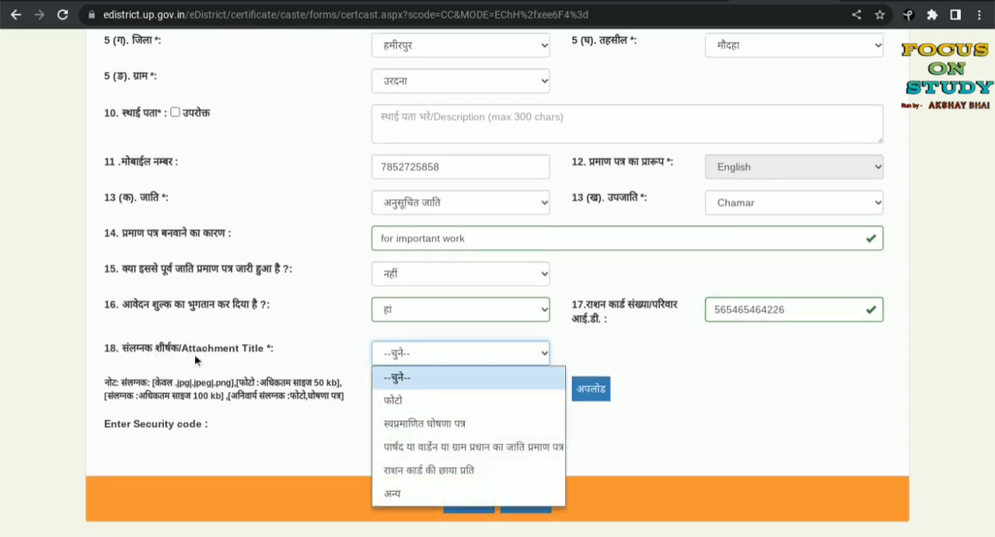
{"action": "left_click", "coordinate": [404, 400]}
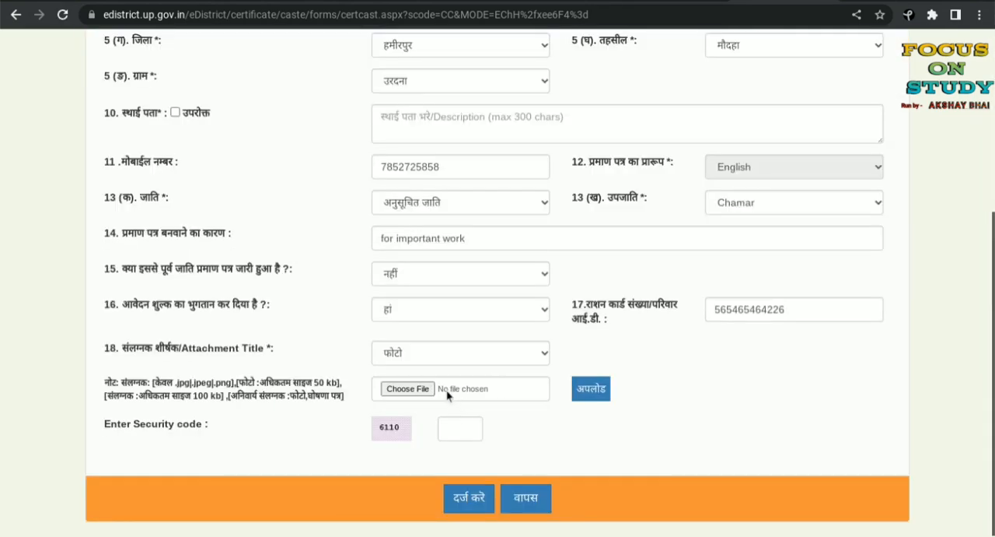
{"action": "left_click", "coordinate": [450, 353]}
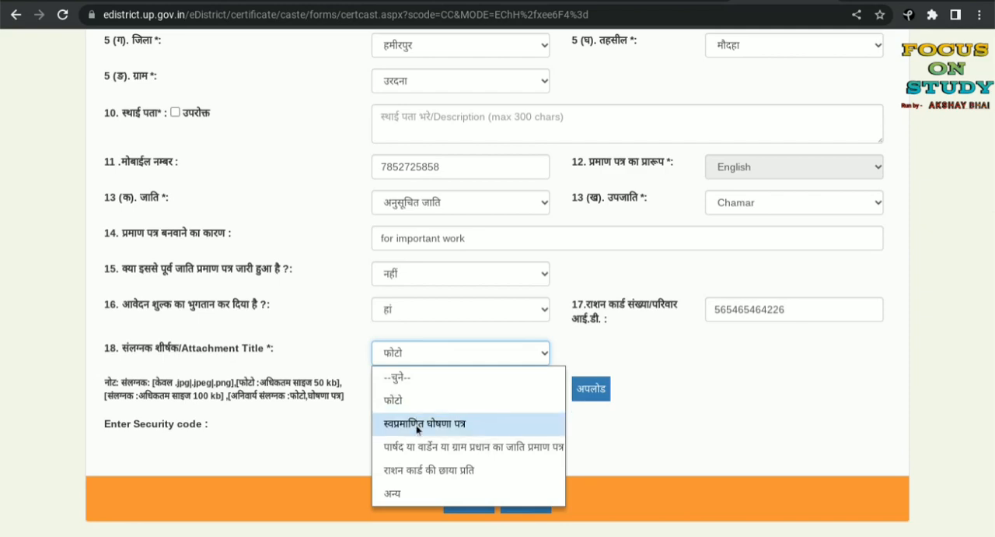
{"action": "left_click", "coordinate": [417, 424]}
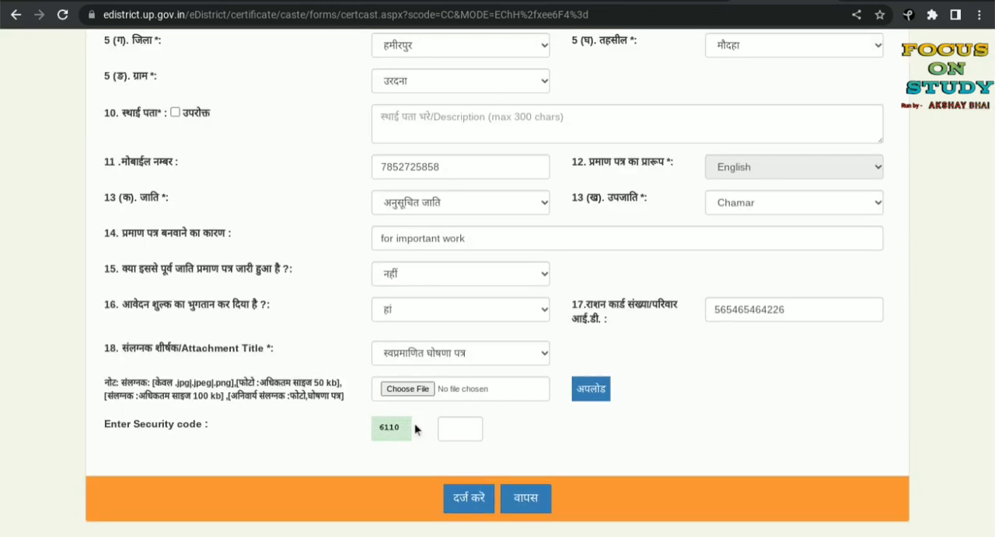
Step: Set the attachment title to अन्य and name the other attachment "aadhar card"
{"action": "left_click", "coordinate": [489, 350]}
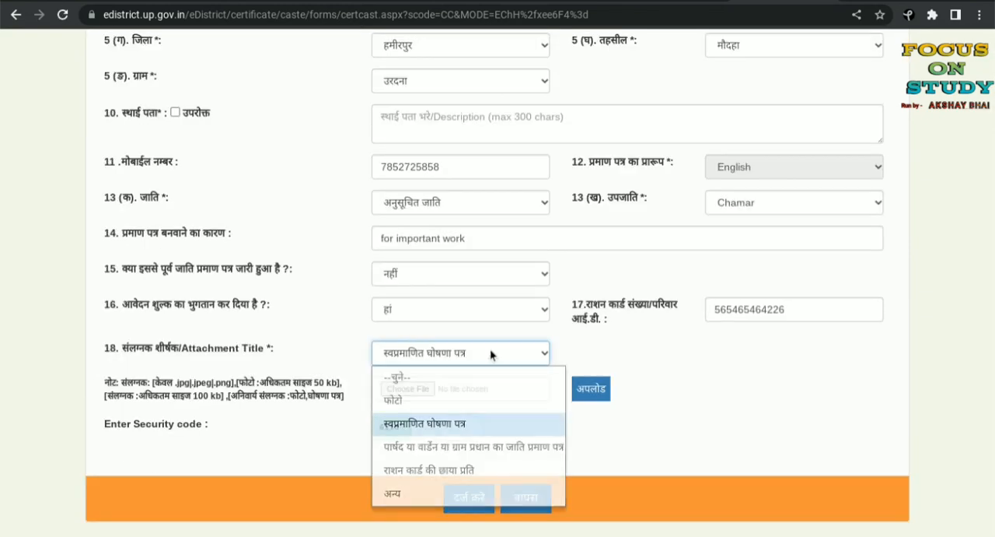
{"action": "left_click", "coordinate": [452, 493]}
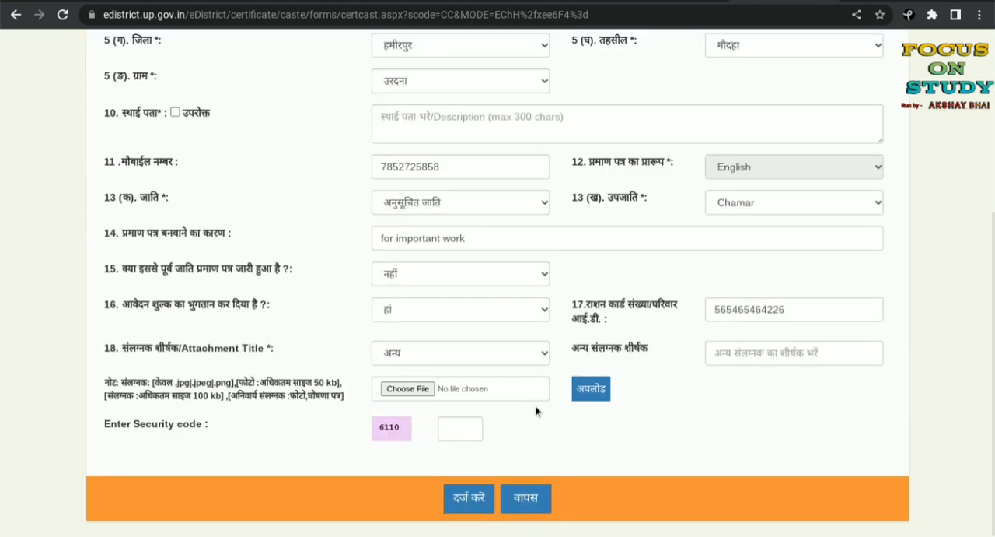
{"action": "left_click", "coordinate": [765, 351]}
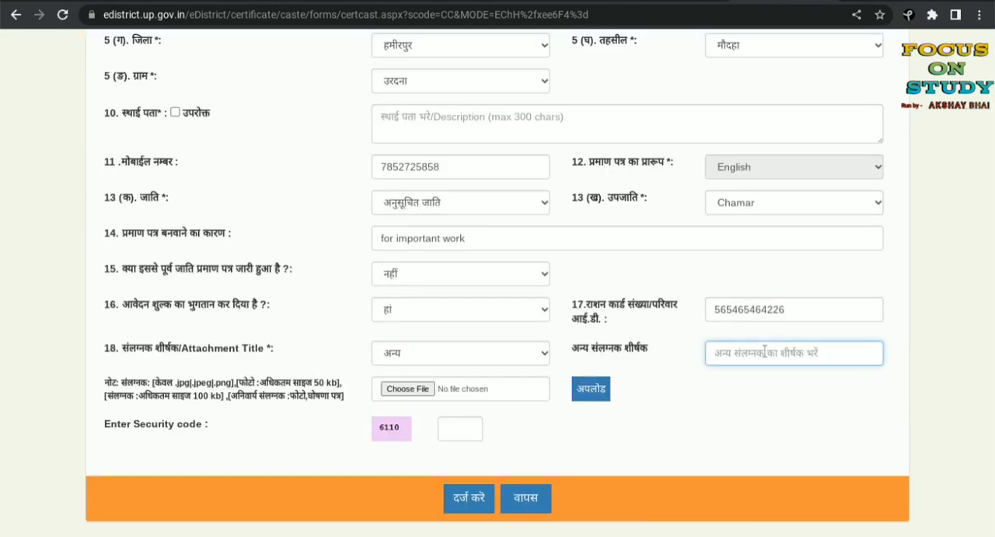
{"action": "type", "text": "aad"}
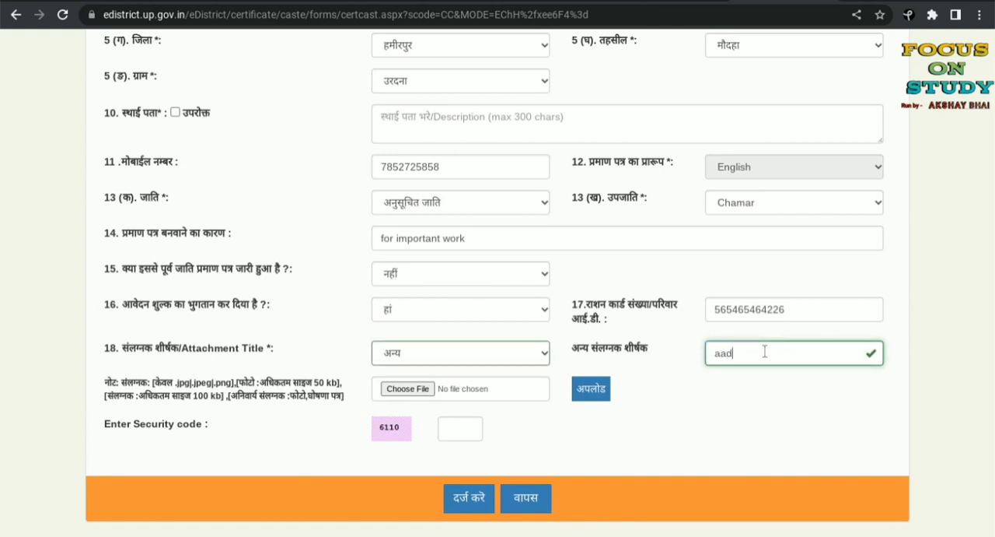
{"action": "type", "text": "har card"}
Step: Enter the displayed captcha in the security code field
{"action": "left_click", "coordinate": [453, 433]}
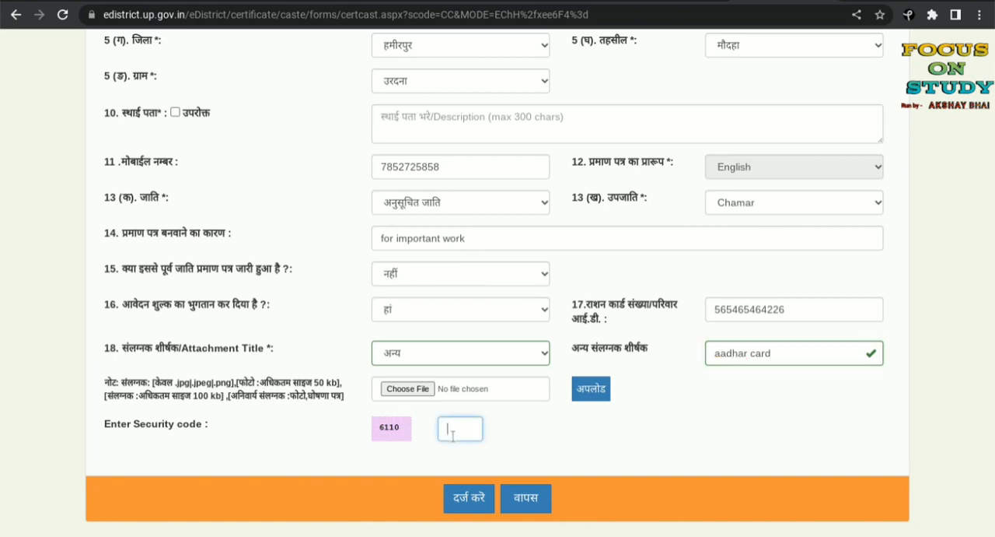
{"action": "type", "text": "6110"}
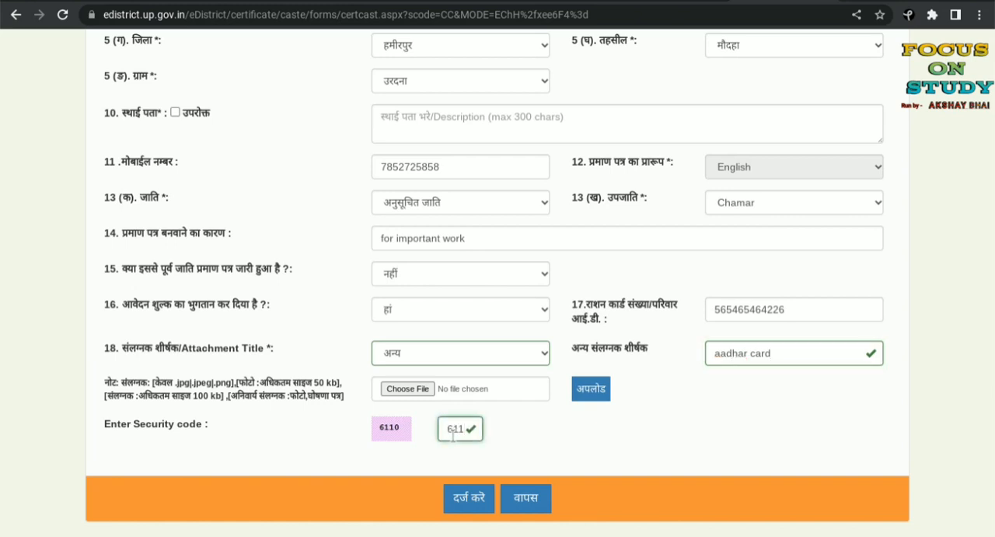